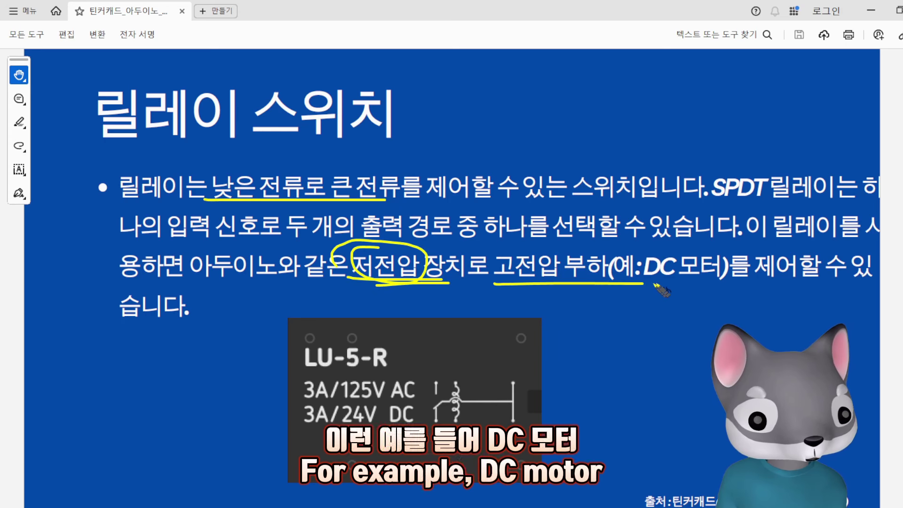
Circle DC 모터 on the relay switch slide, handwrite the notes DC and 트랜, and clear the pen marks.
mouse_move(725, 276)
mouse_down()
mouse_move(632, 252)
mouse_move(705, 285)
mouse_move(705, 324)
mouse_up()
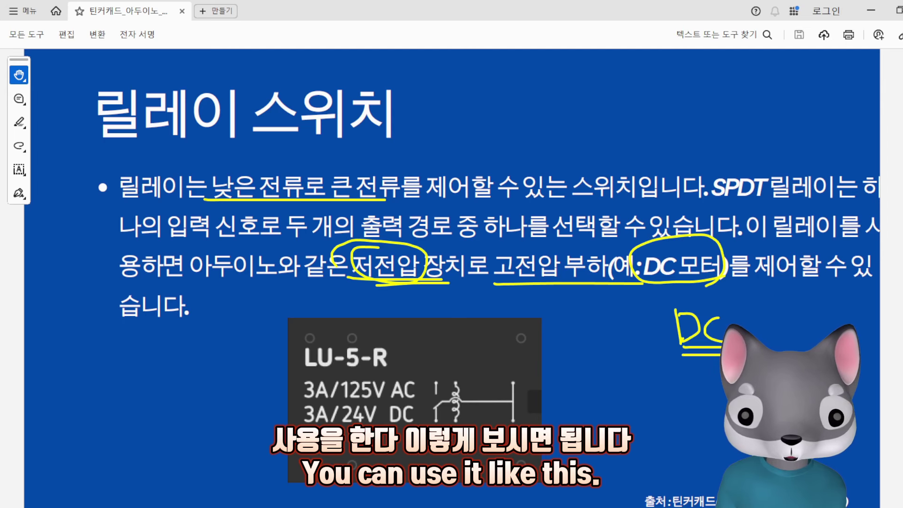
key(Escape)
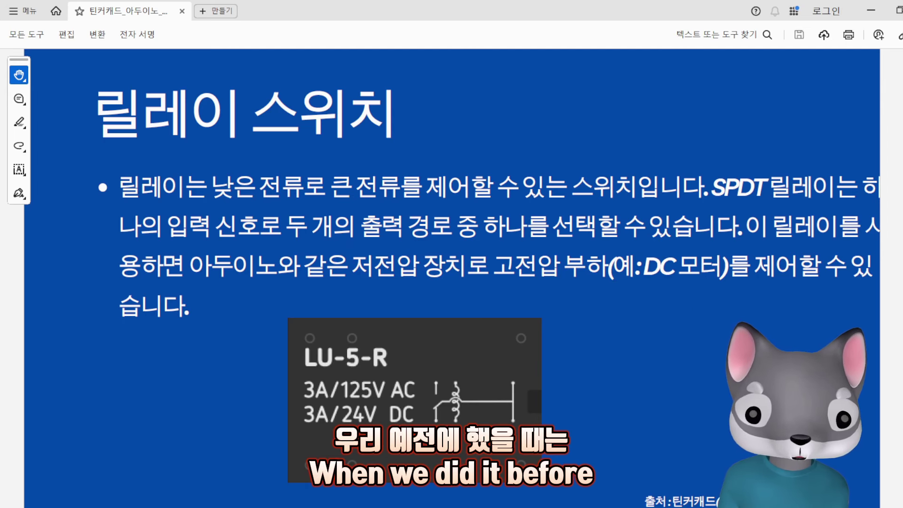
mouse_move(596, 357)
mouse_down()
mouse_move(633, 385)
mouse_move(652, 381)
mouse_up()
mouse_move(641, 381)
mouse_down()
mouse_move(652, 389)
mouse_move(606, 397)
mouse_move(662, 398)
mouse_up()
drag(618, 409, 653, 412)
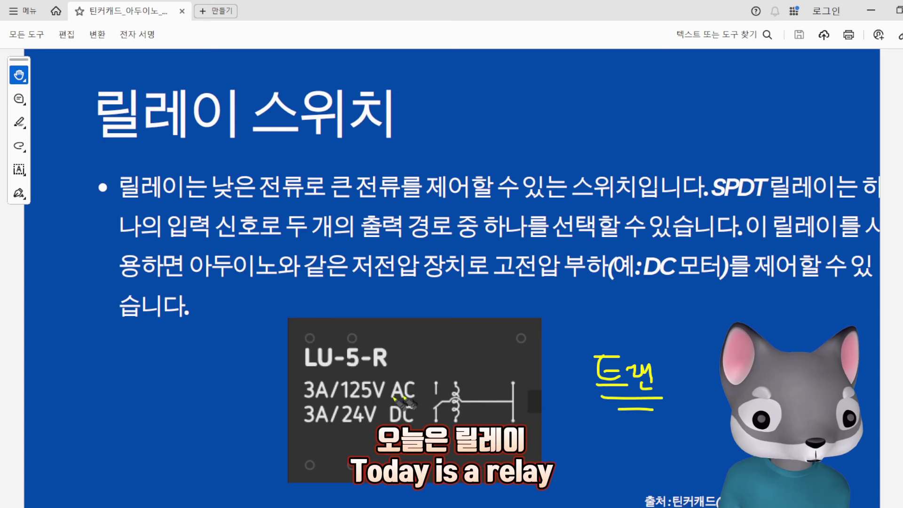
mouse_move(413, 296)
mouse_down()
mouse_move(454, 424)
mouse_move(452, 302)
mouse_up()
key(Escape)
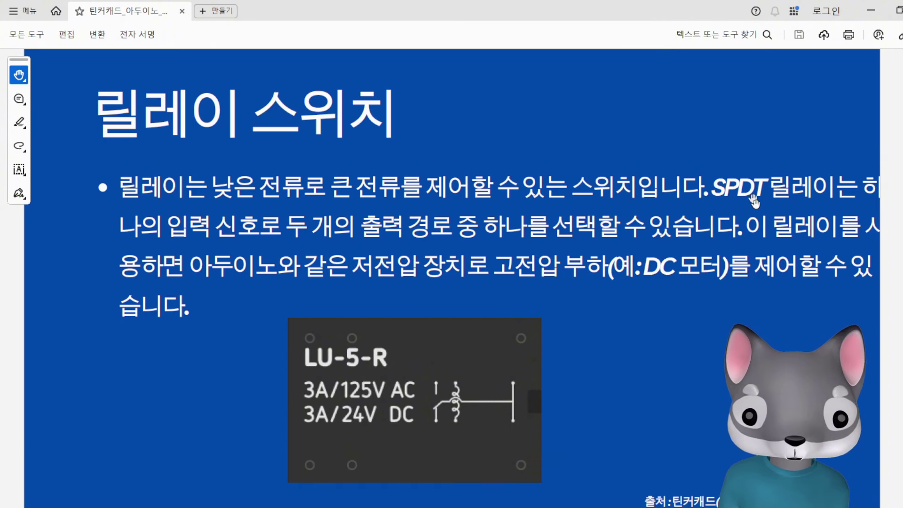
Move to the soil moisture sensor slide and mark 수분 함량, 센서, 전압 and 저항 변화, clearing the pen marks.
scroll(746, 230, down, 1)
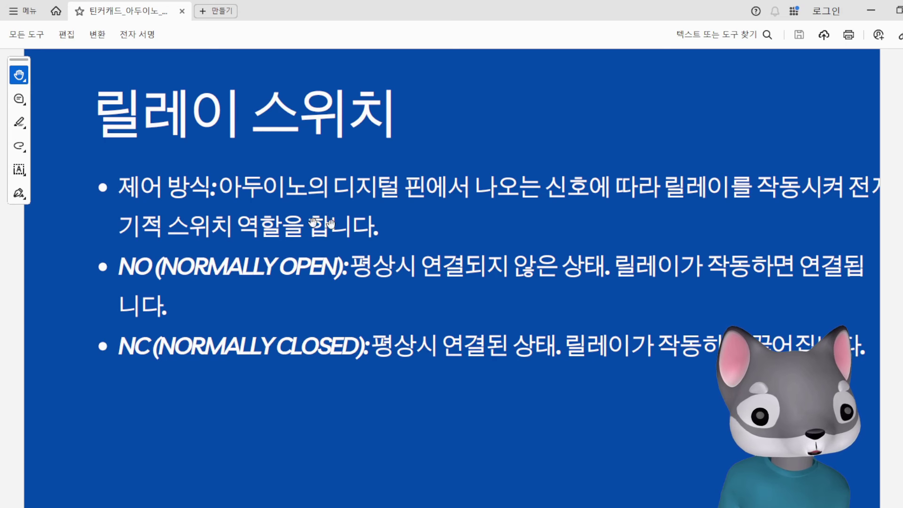
scroll(477, 246, down, 1)
scroll(476, 246, down, 1)
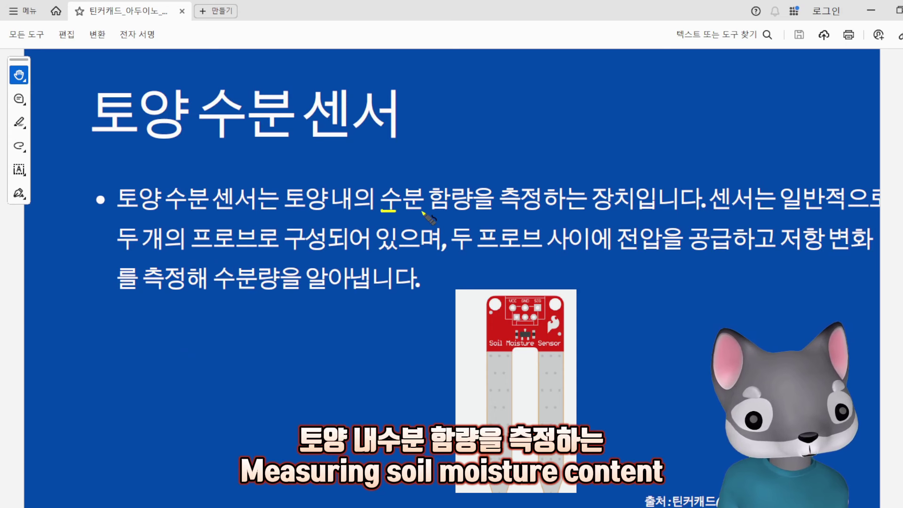
mouse_move(422, 212)
mouse_down()
mouse_move(489, 183)
mouse_move(446, 210)
mouse_move(487, 212)
mouse_up()
mouse_move(700, 207)
mouse_down()
mouse_move(758, 213)
mouse_move(717, 216)
mouse_up()
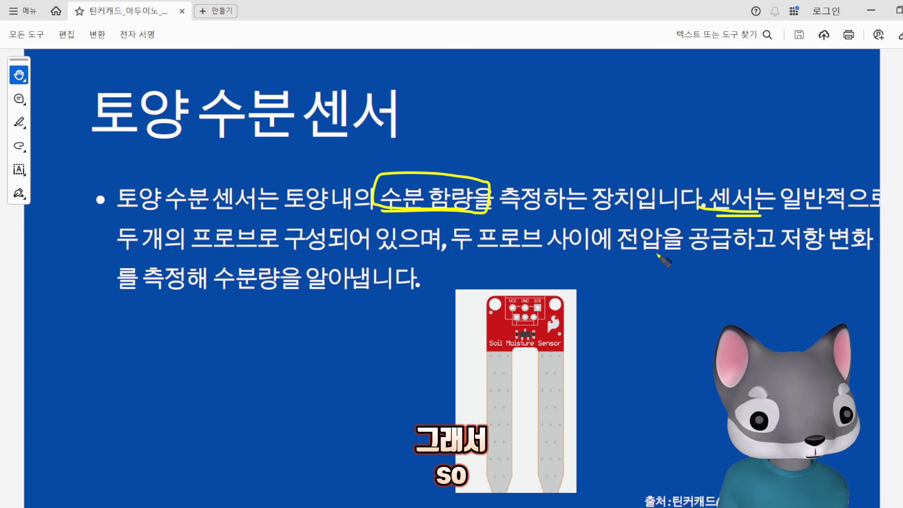
drag(605, 256, 692, 263)
drag(767, 255, 836, 255)
drag(772, 265, 810, 266)
mouse_move(216, 294)
mouse_down()
mouse_move(321, 294)
mouse_move(221, 290)
mouse_up()
key(Escape)
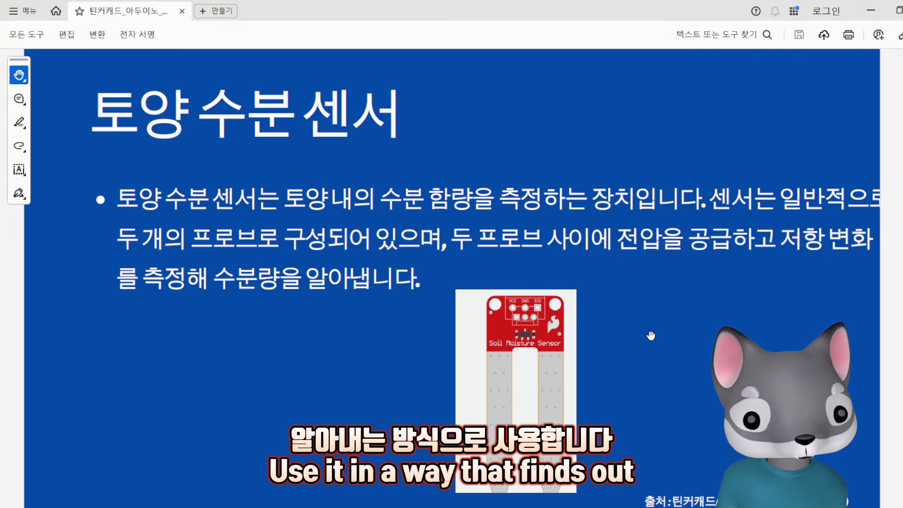
Advance to the DC motor slide and mark 회전 운동, 릴레이 and 트랜지스터 in its description, clearing the pen marks.
key(Right)
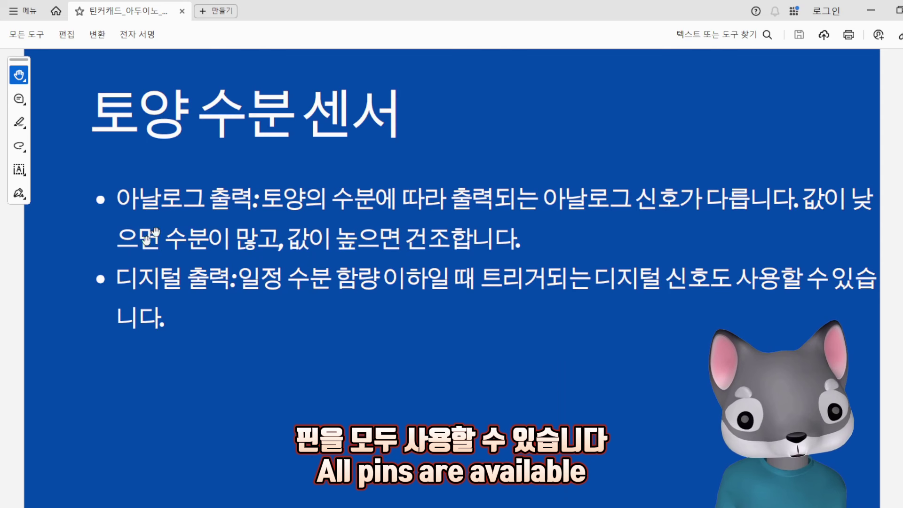
key(Right)
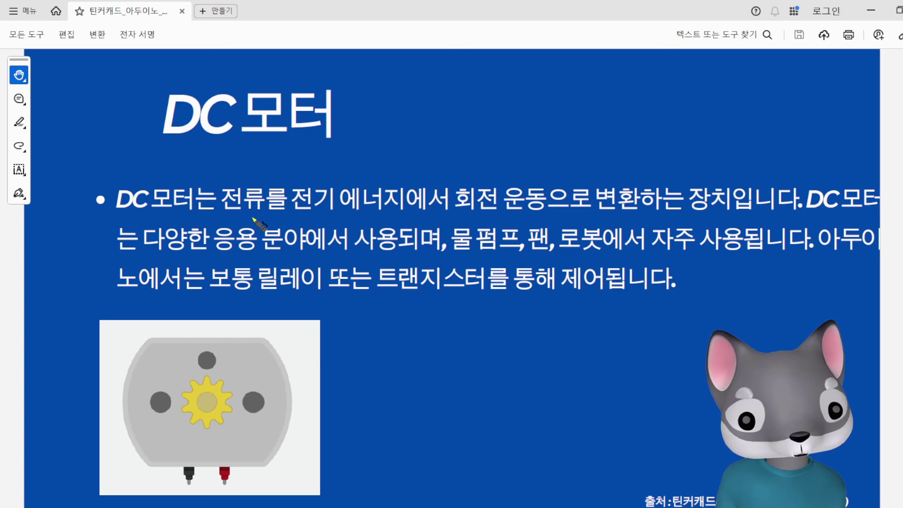
mouse_move(211, 217)
mouse_down()
mouse_move(493, 218)
mouse_move(551, 186)
mouse_move(426, 200)
mouse_move(735, 210)
mouse_up()
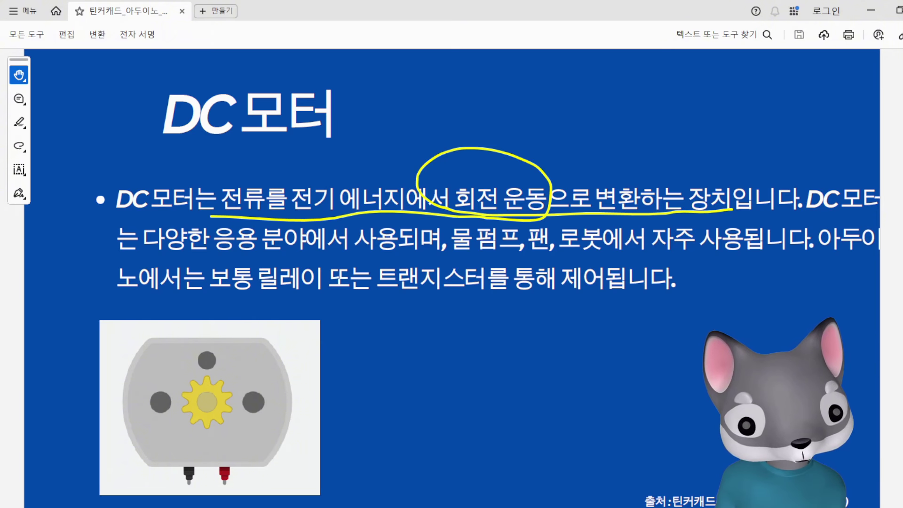
drag(302, 262, 314, 282)
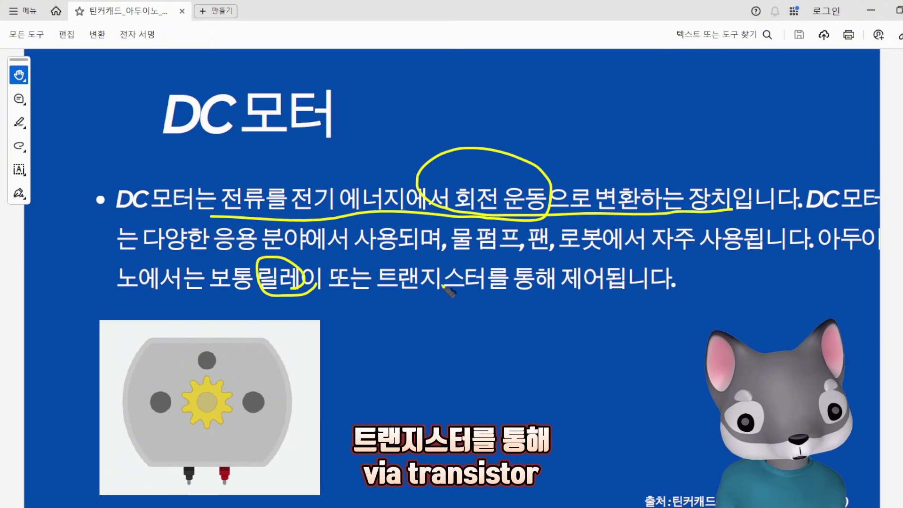
mouse_move(447, 271)
mouse_down()
mouse_move(445, 300)
mouse_move(676, 302)
mouse_up()
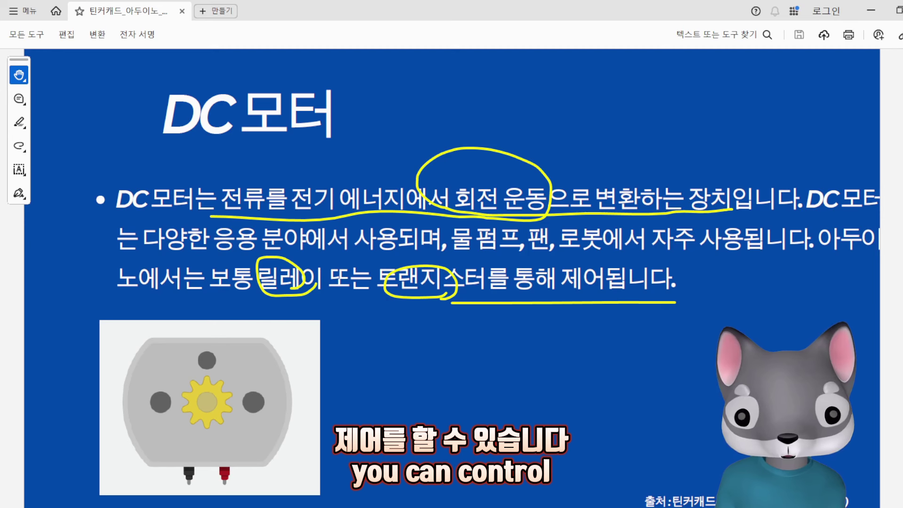
key(Escape)
Move to the power supply slide, underline its voltage levels and handwrite circled 12V and 5V notes below the text.
scroll(456, 345, down, 1)
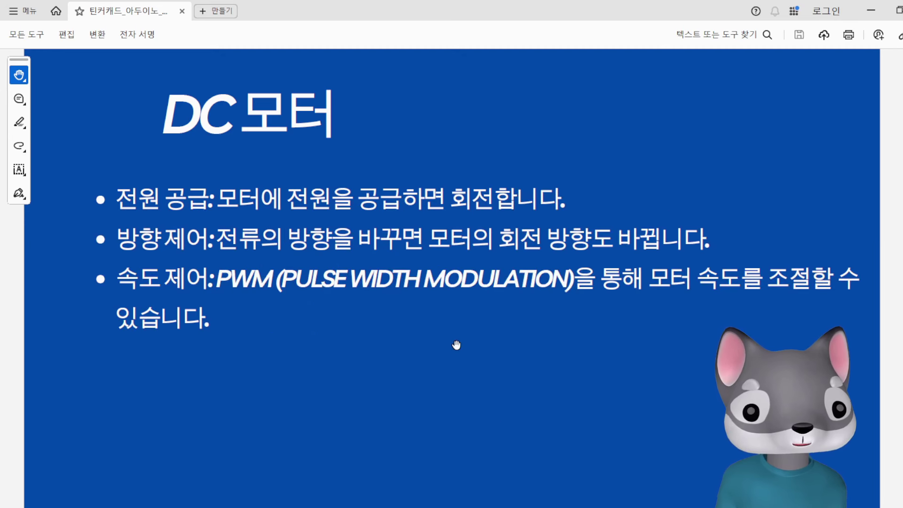
scroll(456, 345, down, 3)
scroll(456, 344, up, 3)
scroll(456, 344, down, 3)
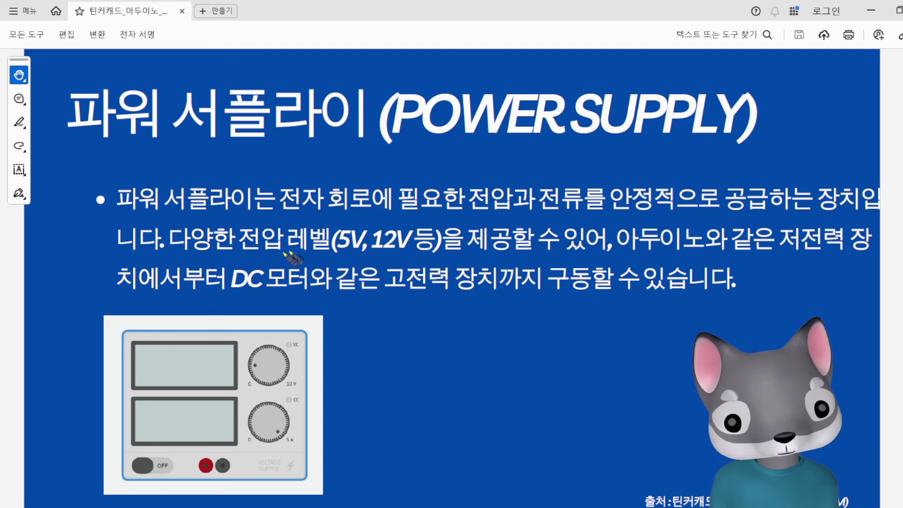
drag(219, 260, 389, 261)
drag(391, 359, 401, 414)
drag(412, 374, 429, 389)
mouse_move(433, 373)
mouse_down()
mouse_move(440, 392)
mouse_move(450, 375)
mouse_up()
drag(378, 423, 434, 423)
mouse_move(368, 423)
mouse_down()
mouse_move(446, 370)
mouse_move(457, 424)
mouse_up()
drag(589, 382, 583, 396)
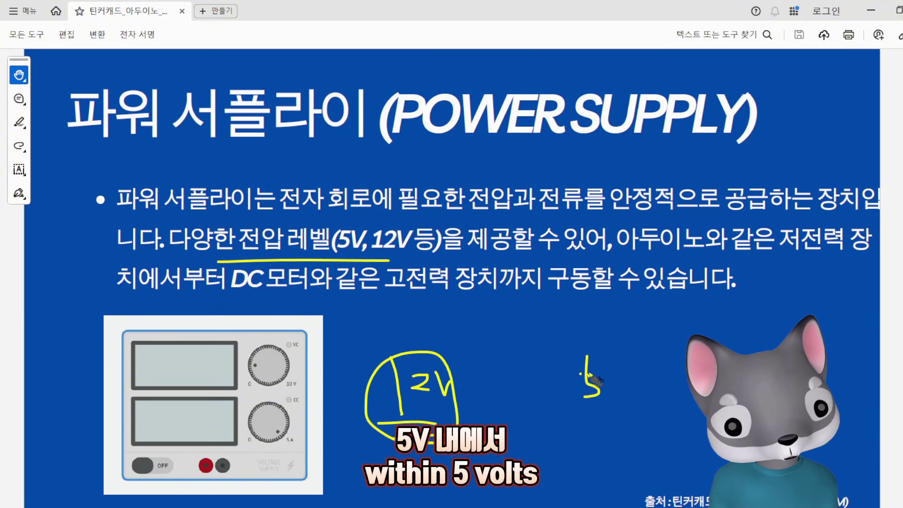
mouse_move(616, 369)
mouse_down()
mouse_move(639, 366)
mouse_move(576, 405)
mouse_move(641, 416)
mouse_up()
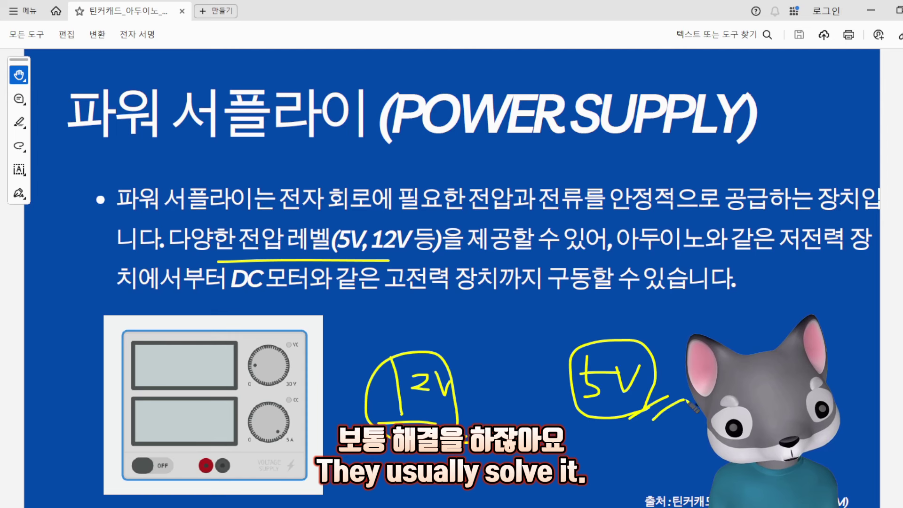
Underline and box 고전력 장치 on the power supply slide, clearing all pen marks.
mouse_move(406, 295)
mouse_down()
mouse_move(513, 294)
mouse_move(527, 306)
mouse_up()
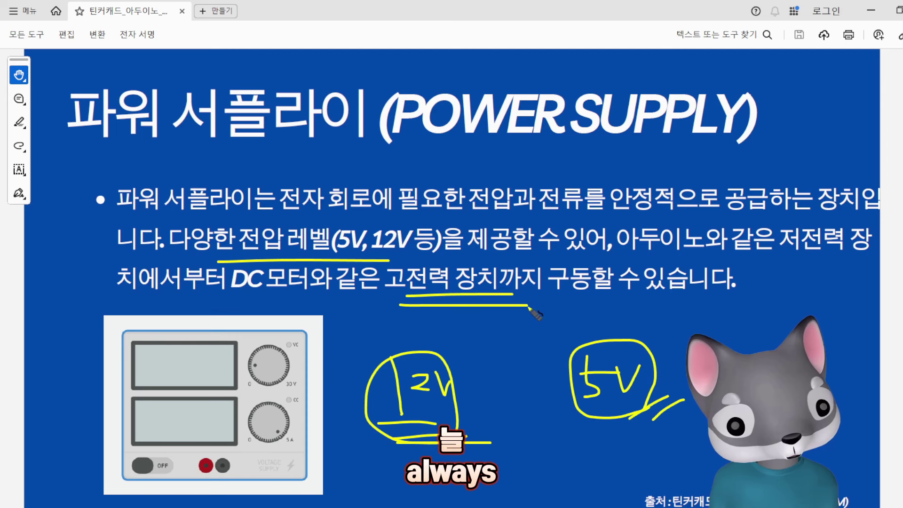
mouse_move(379, 275)
mouse_down()
mouse_move(518, 294)
mouse_move(376, 268)
mouse_move(501, 329)
mouse_move(452, 257)
mouse_move(382, 304)
mouse_move(519, 278)
mouse_up()
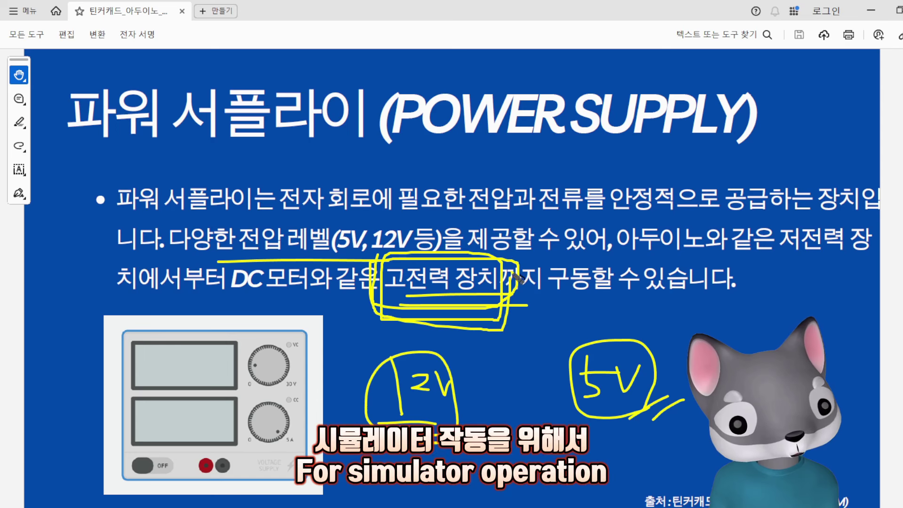
key(Escape)
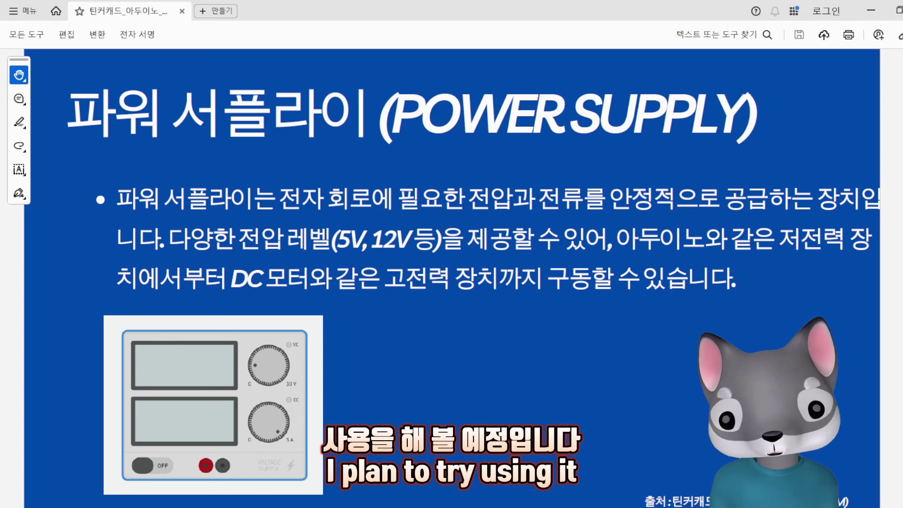
Advance to the circuit planning slide and mark the sensor, humidity measurement, threshold, DC motor and water supply system in the goal sentence.
scroll(609, 304, down, 1)
key(Right)
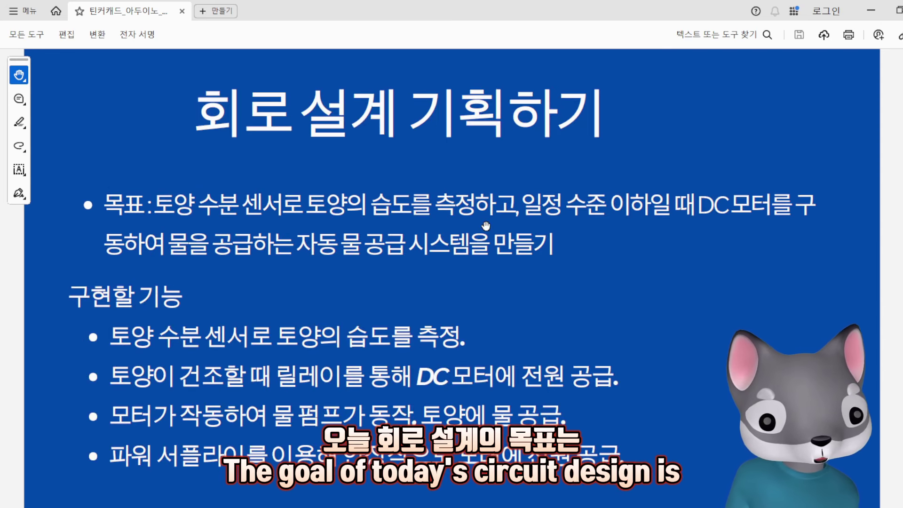
key(d)
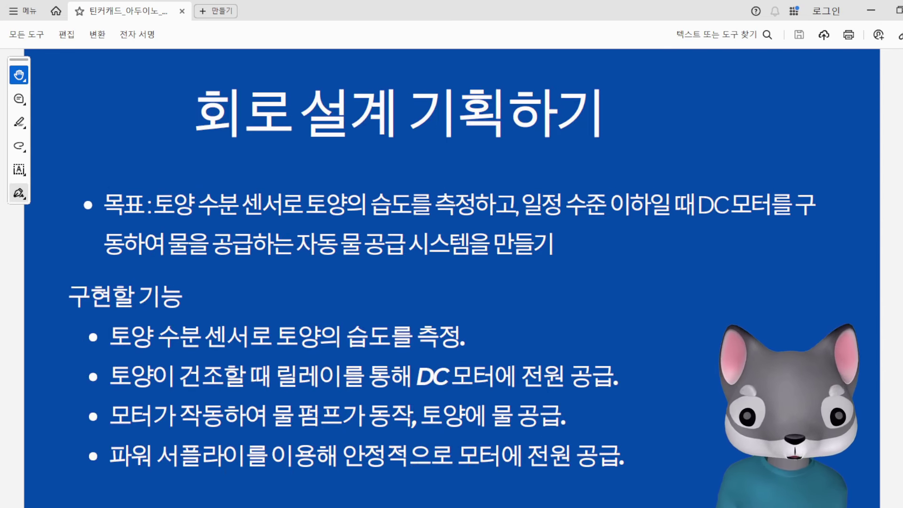
mouse_move(178, 189)
mouse_down()
mouse_move(263, 219)
mouse_move(161, 185)
mouse_up()
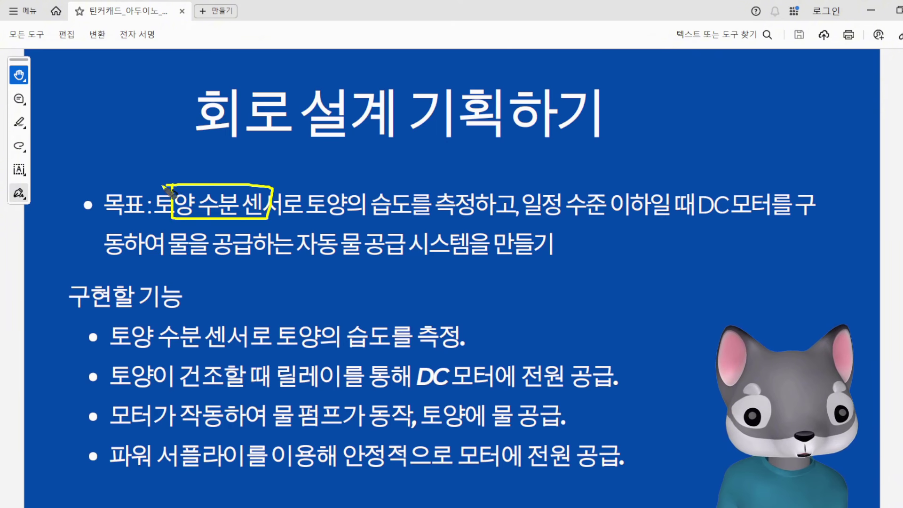
drag(346, 220, 487, 210)
mouse_move(529, 182)
mouse_down()
mouse_move(530, 223)
mouse_move(661, 221)
mouse_move(517, 181)
mouse_up()
mouse_move(706, 220)
mouse_down()
mouse_move(813, 229)
mouse_move(705, 228)
mouse_up()
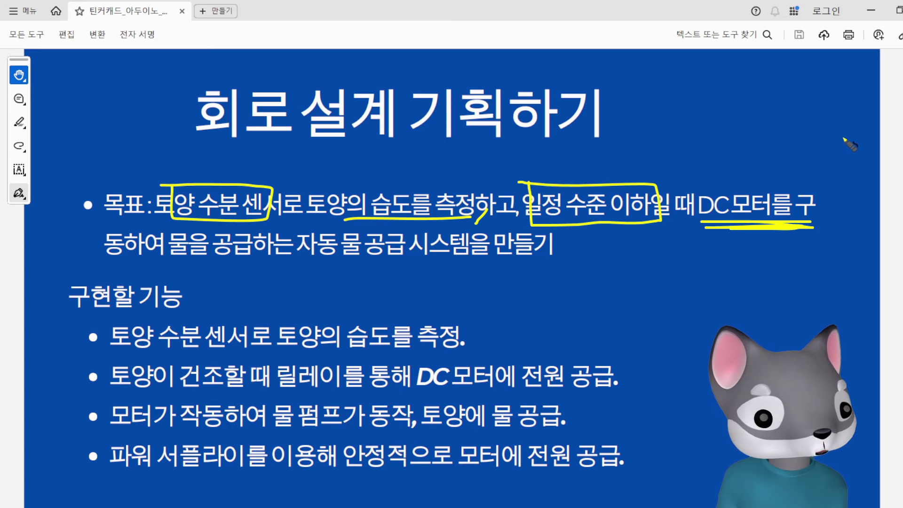
mouse_move(846, 127)
mouse_down()
mouse_move(807, 102)
mouse_move(774, 188)
mouse_move(786, 180)
mouse_up()
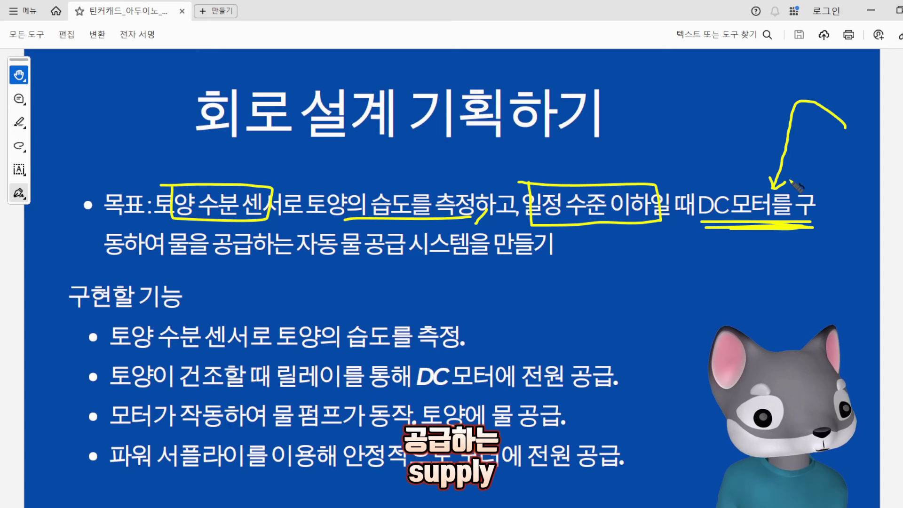
drag(339, 258, 494, 258)
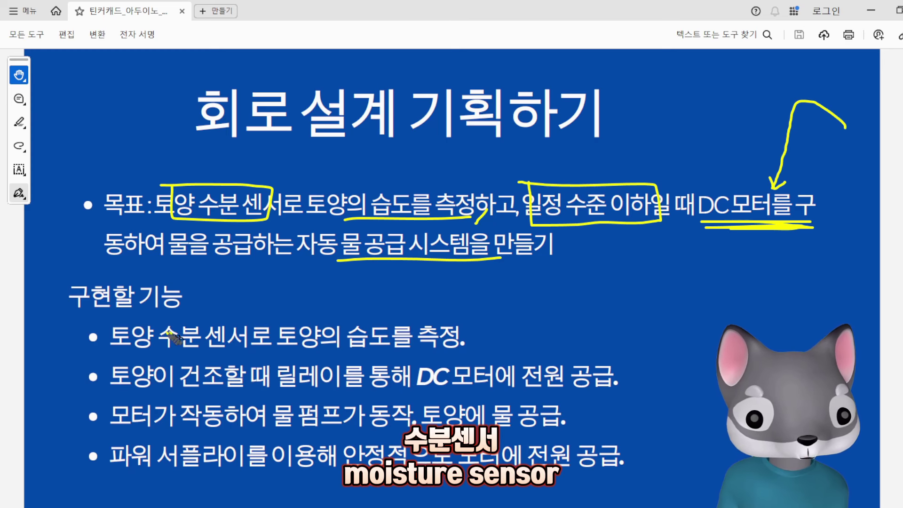
Mark the soil sensor, motor, water pump and power supply items in the 구현할 기능 list, clearing all pen marks.
mouse_move(123, 324)
mouse_down()
mouse_move(256, 372)
mouse_move(463, 377)
mouse_move(313, 326)
mouse_move(126, 325)
mouse_move(478, 324)
mouse_up()
mouse_move(596, 326)
mouse_down()
mouse_move(708, 335)
mouse_move(706, 341)
mouse_up()
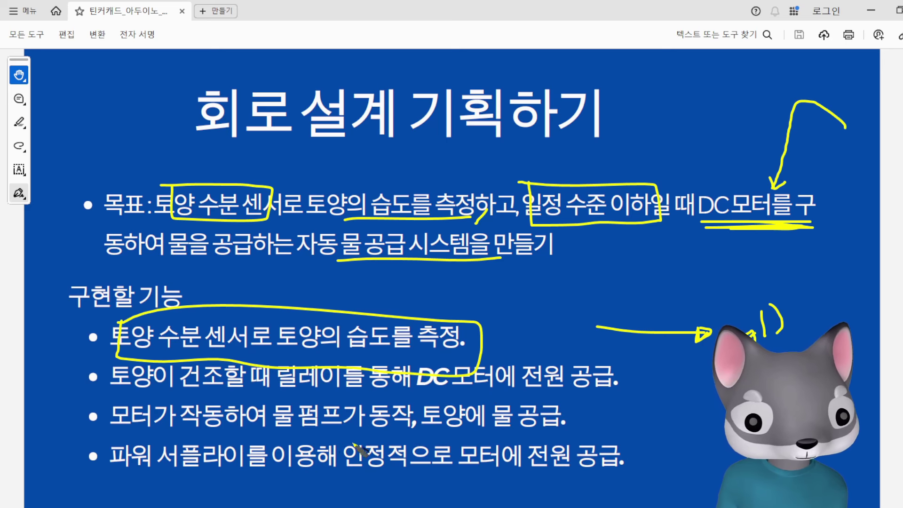
drag(113, 432, 249, 430)
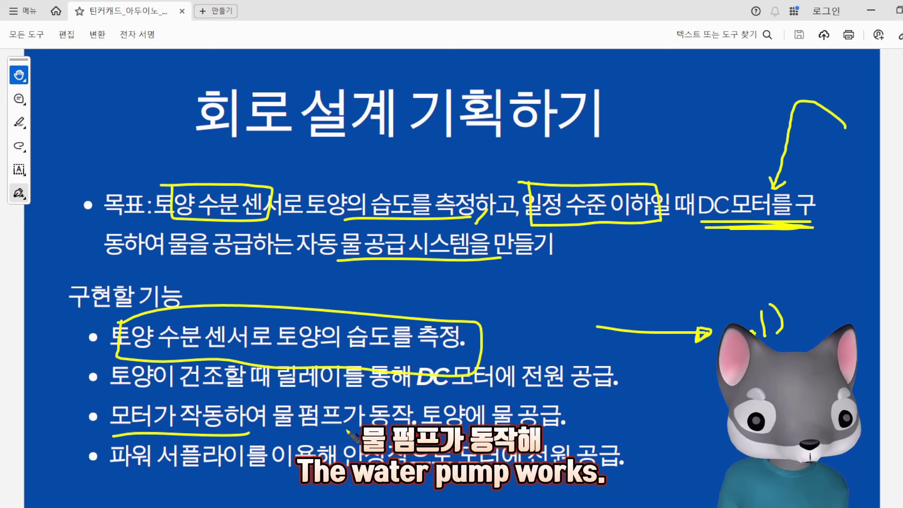
drag(273, 400, 352, 431)
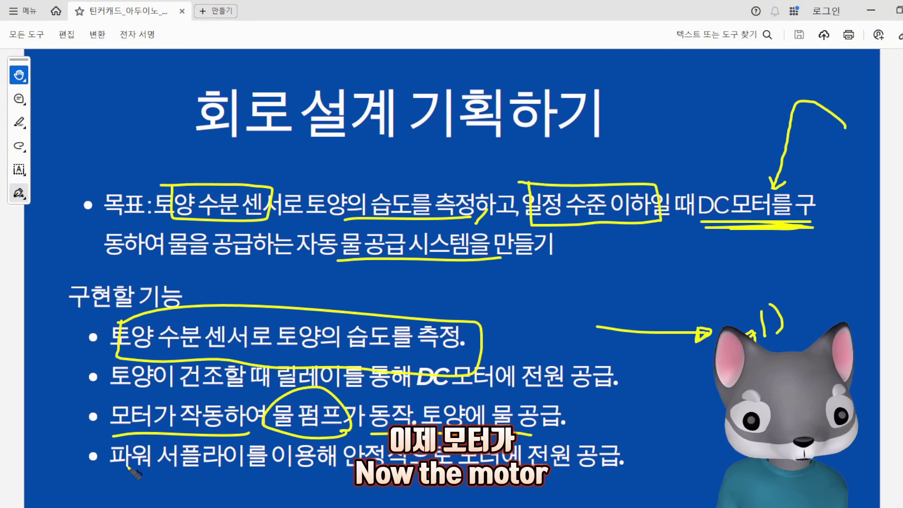
drag(113, 439, 256, 437)
drag(118, 472, 263, 480)
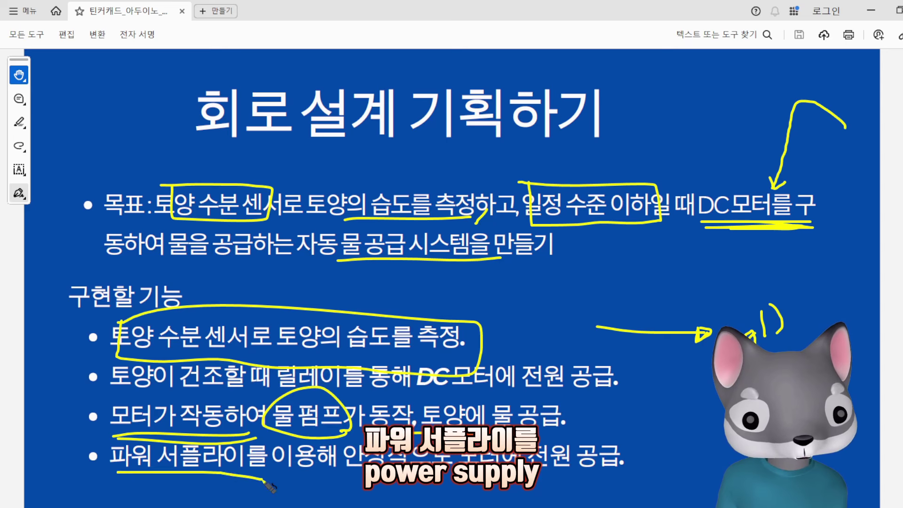
key(Escape)
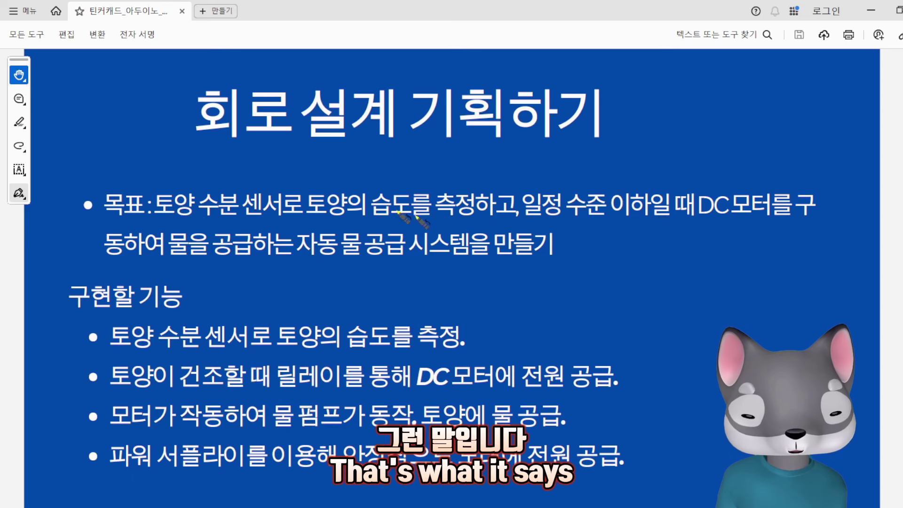
key(Escape)
Advance to the 전자소자 준비하기 slide with the parts list, and switch to the Super Gogo circuit in Tinkercad.
scroll(454, 149, down, 1)
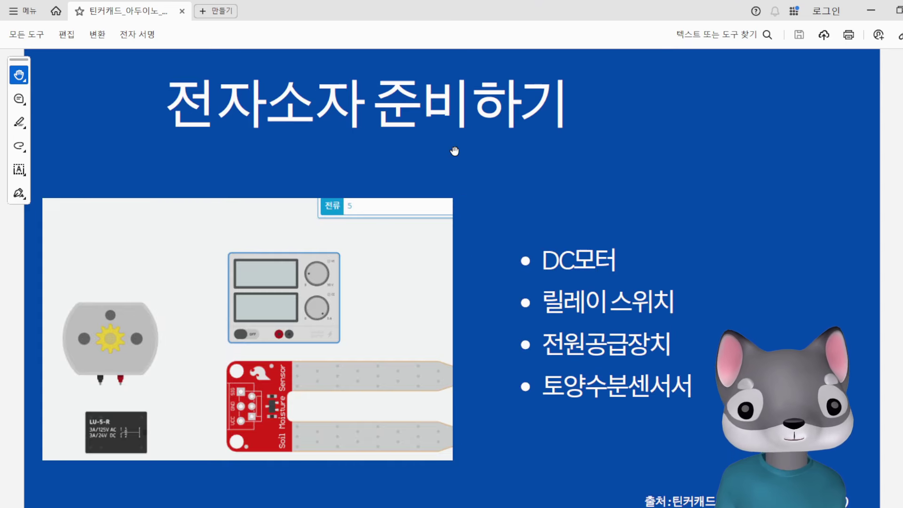
drag(718, 8, 0, 96)
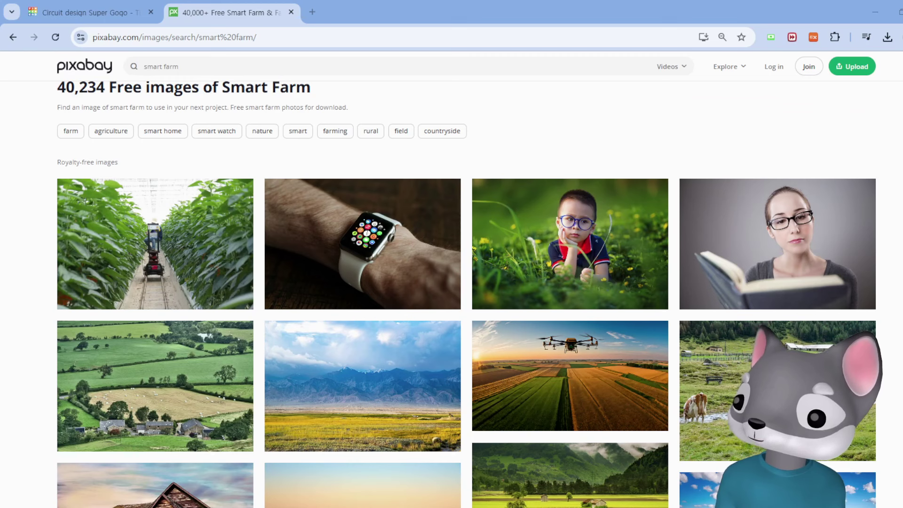
click(142, 17)
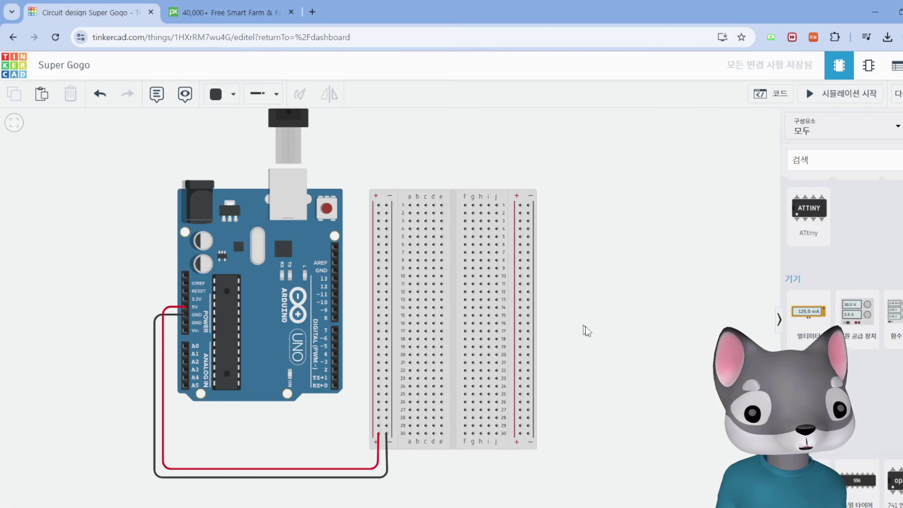
List all (모두) components and place an SPDT relay above the breadboard.
click(826, 136)
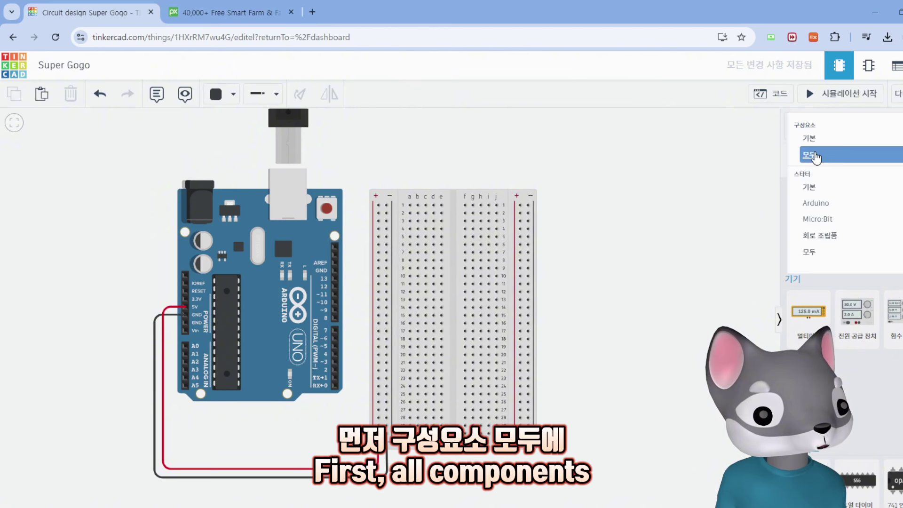
click(816, 157)
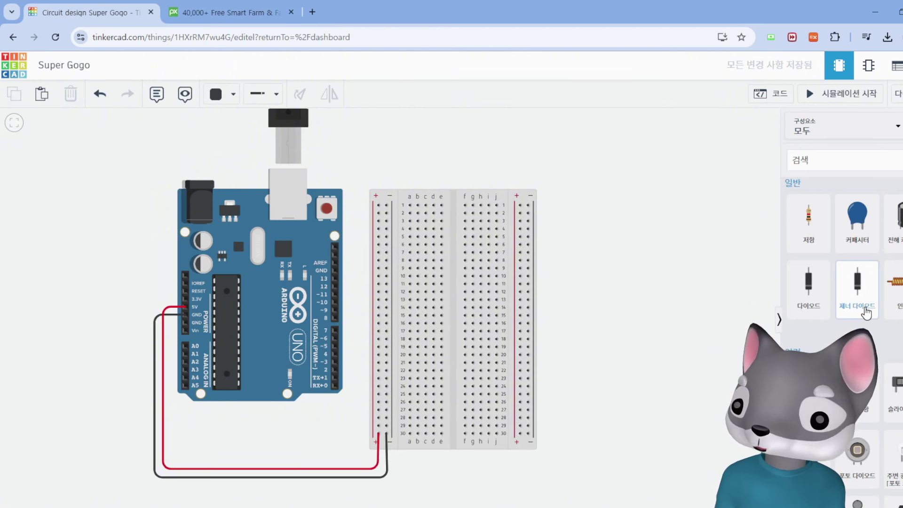
scroll(868, 314, down, 10)
scroll(866, 316, down, 10)
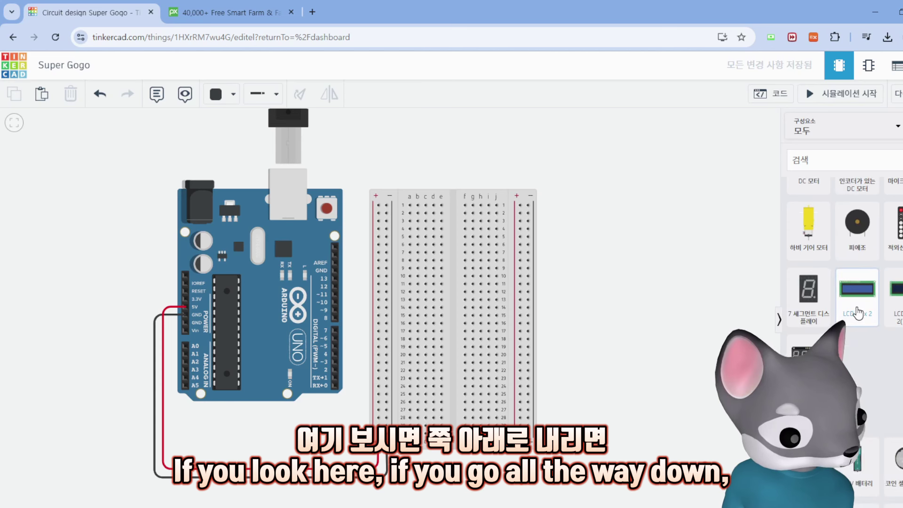
drag(857, 428, 484, 156)
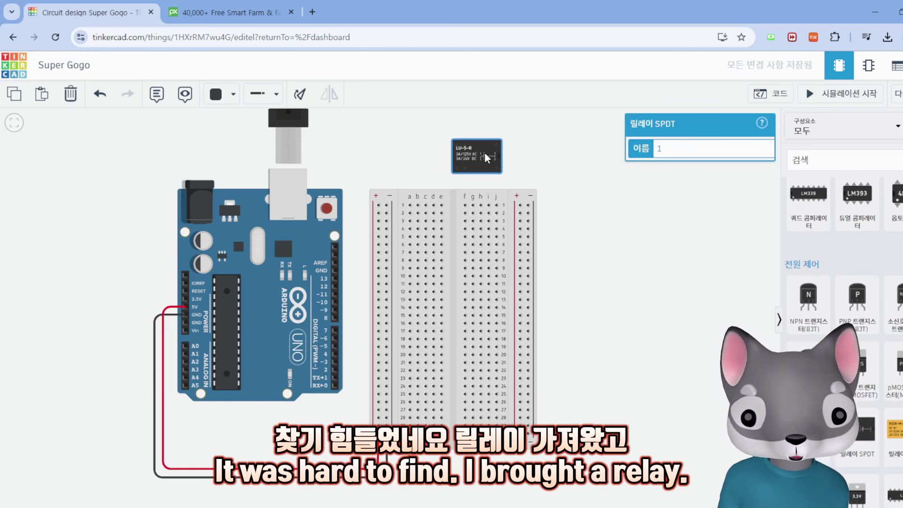
Add a DC motor from the output components to the right of the relay.
drag(651, 239, 705, 346)
scroll(878, 330, up, 8)
scroll(881, 335, down, 6)
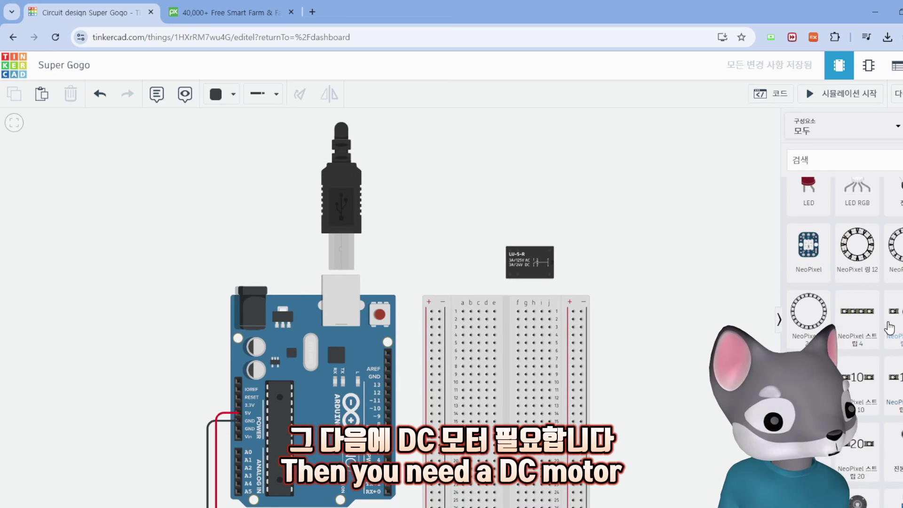
scroll(889, 328, down, 8)
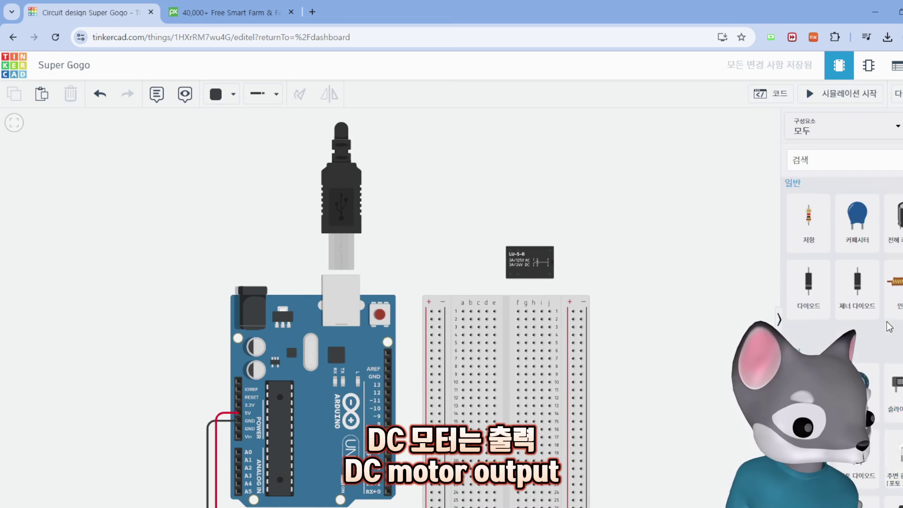
scroll(889, 328, down, 4)
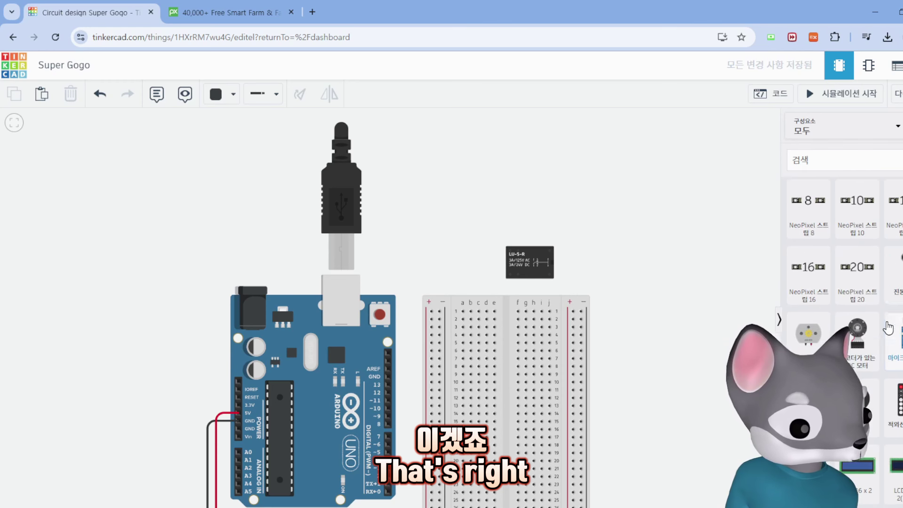
drag(809, 333, 618, 275)
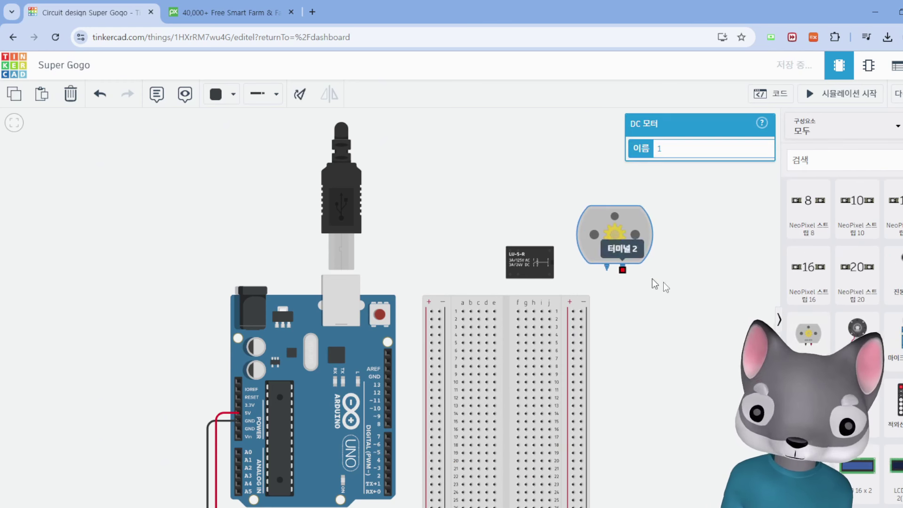
Add a soil moisture sensor (토양 습도 센서) from the input components to the right of the breadboard.
scroll(869, 319, up, 10)
scroll(869, 319, down, 3)
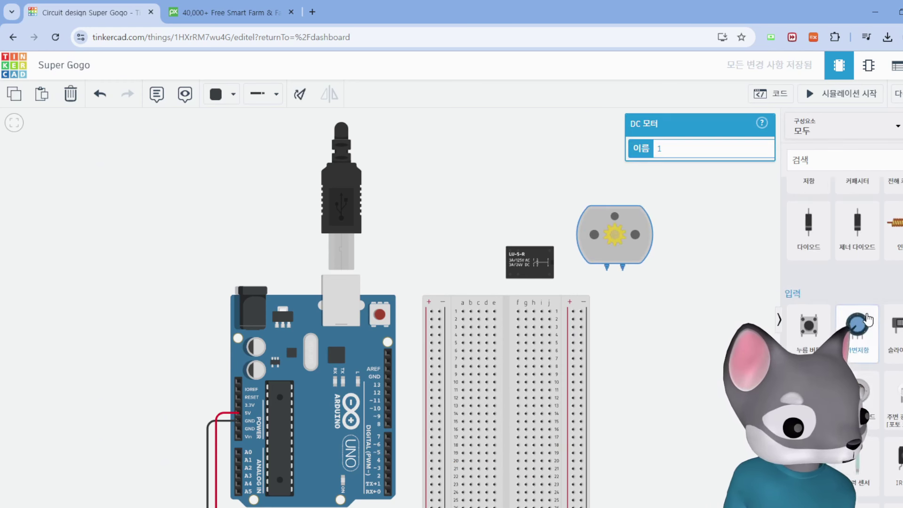
scroll(874, 333, down, 1)
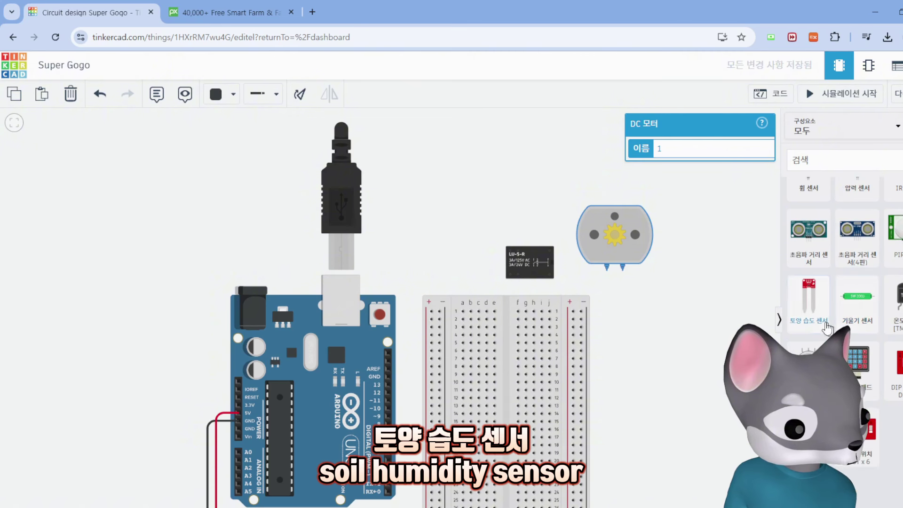
drag(809, 296, 653, 320)
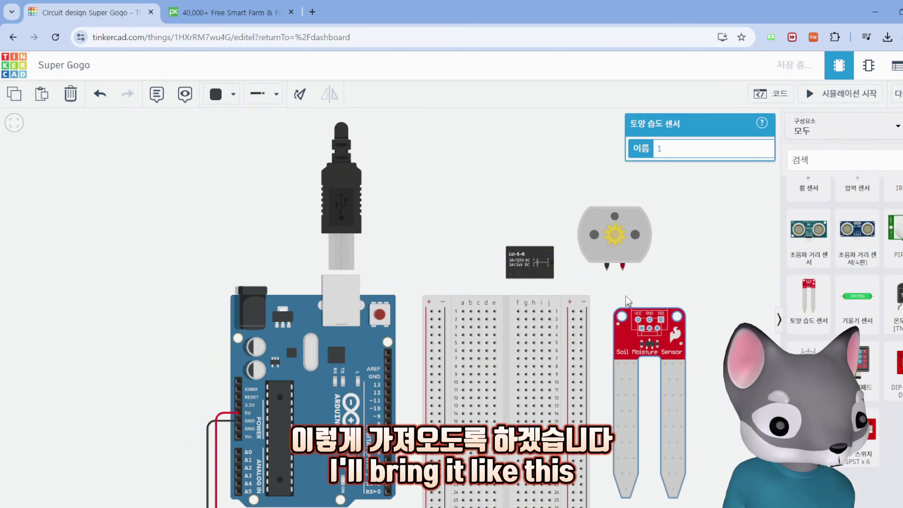
Add a power supply (전원 공급 장치) from the instruments to the right of the DC motor.
drag(683, 275, 686, 250)
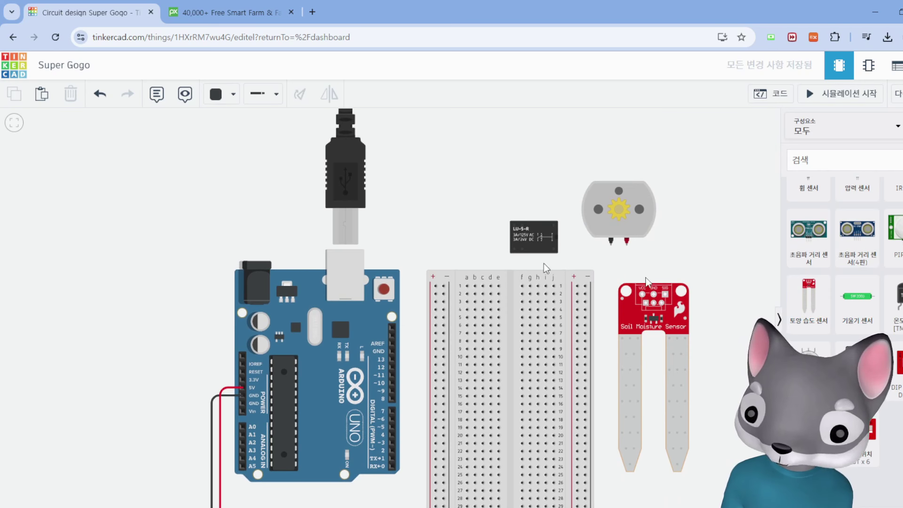
scroll(894, 333, down, 10)
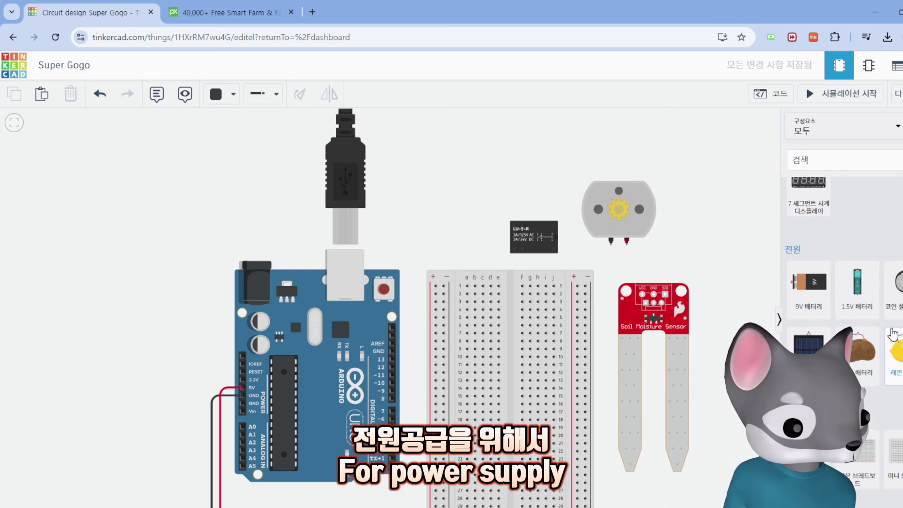
scroll(894, 333, down, 5)
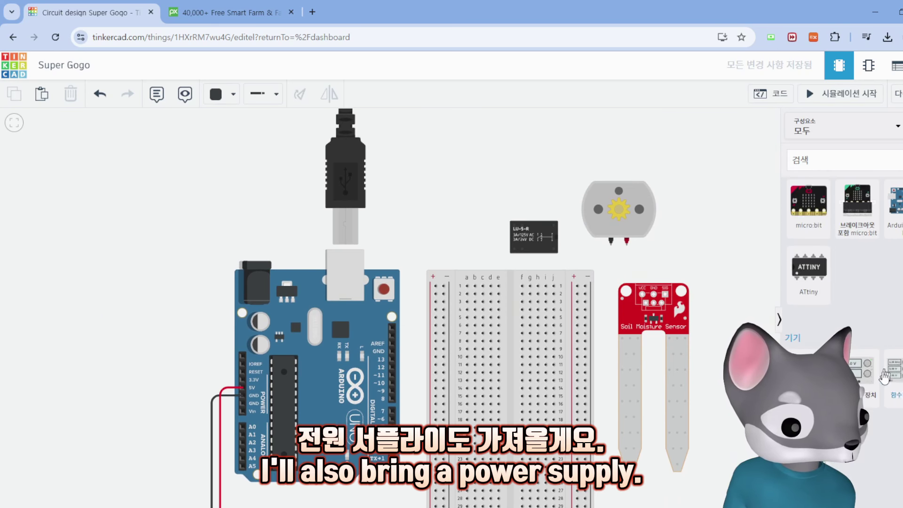
drag(872, 388, 715, 217)
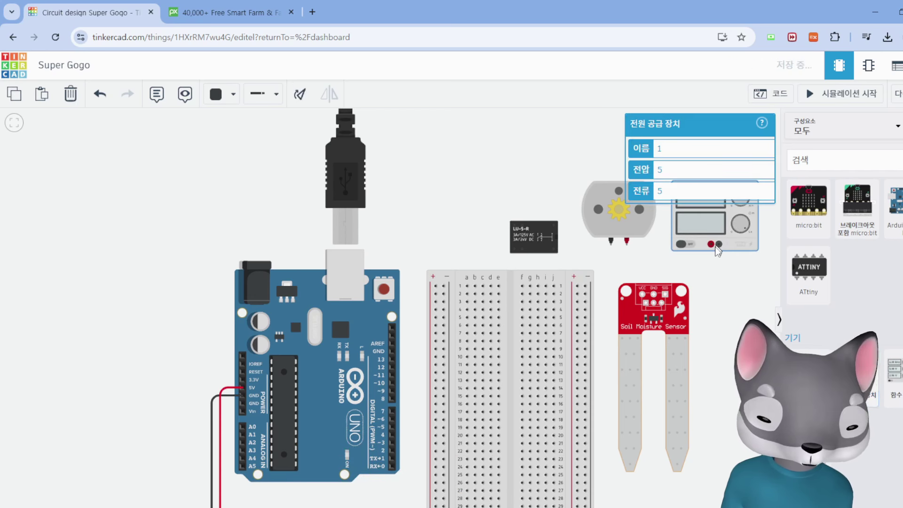
Rearrange the parts: centre the relay above the breadboard, the DC motor above the relay, and the power supply close beside them.
drag(528, 239, 503, 238)
scroll(473, 158, down, 1)
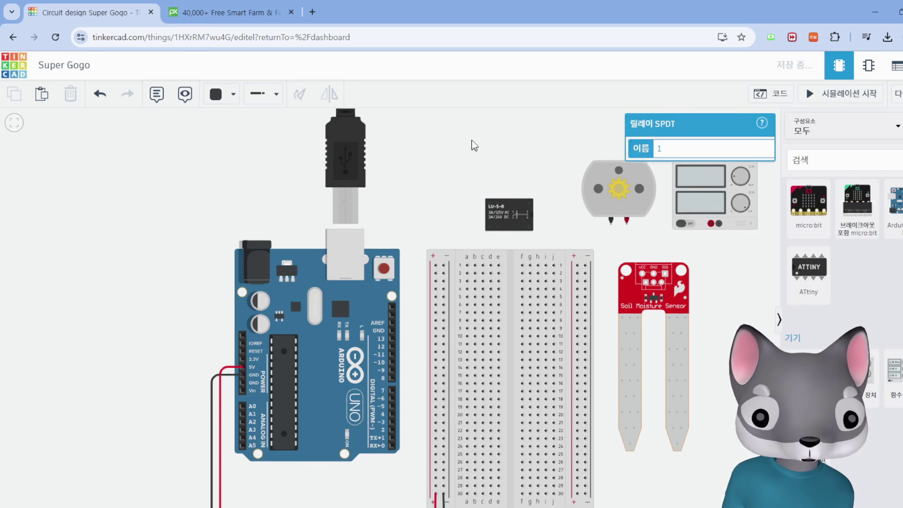
click(472, 145)
drag(590, 166, 539, 128)
drag(490, 142, 492, 200)
drag(566, 187, 516, 174)
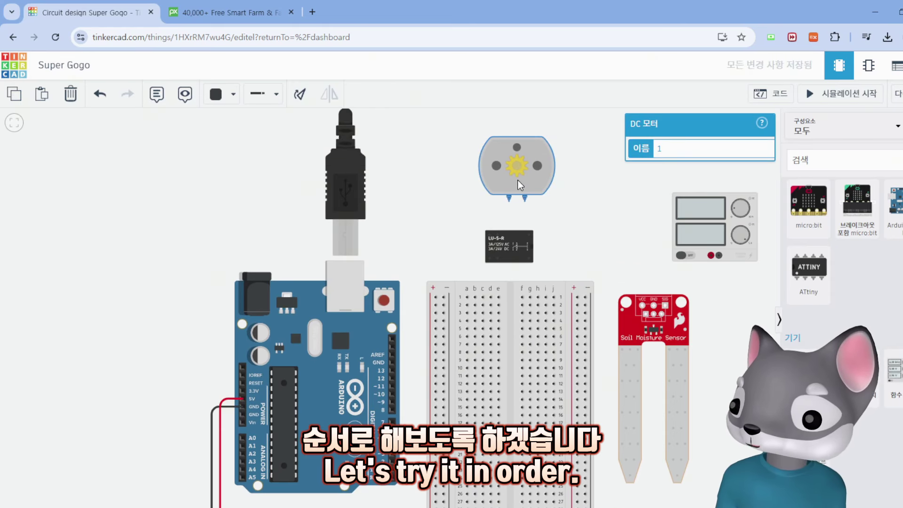
drag(544, 193, 537, 193)
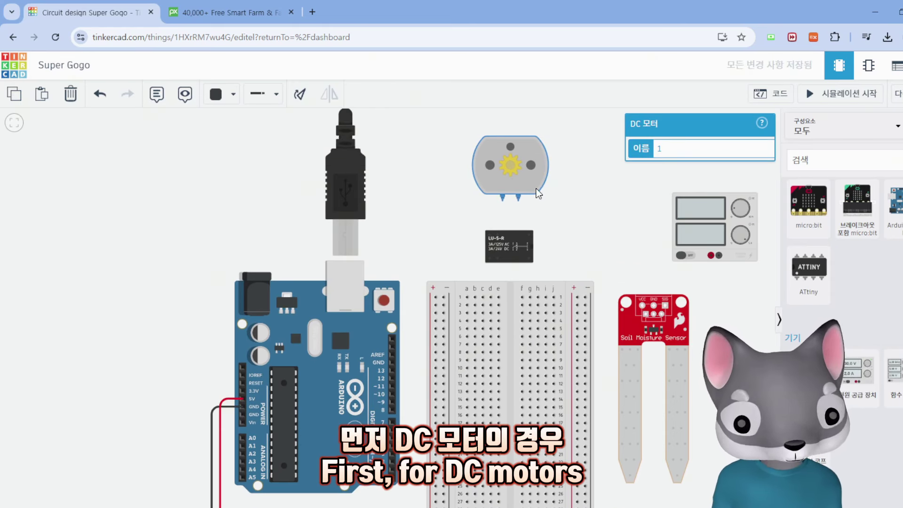
drag(689, 218, 586, 199)
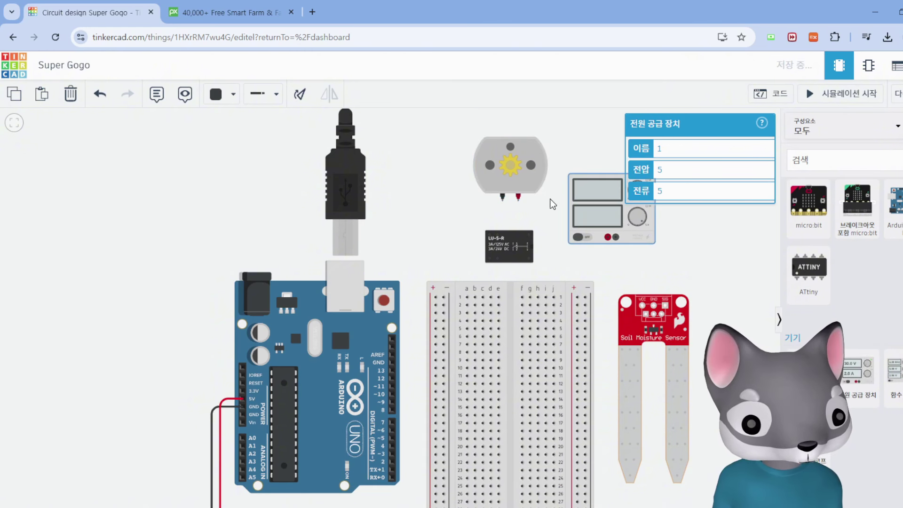
Wire the DC motor's terminal 2 to terminal 6 of the relay and colour the wire red.
click(519, 200)
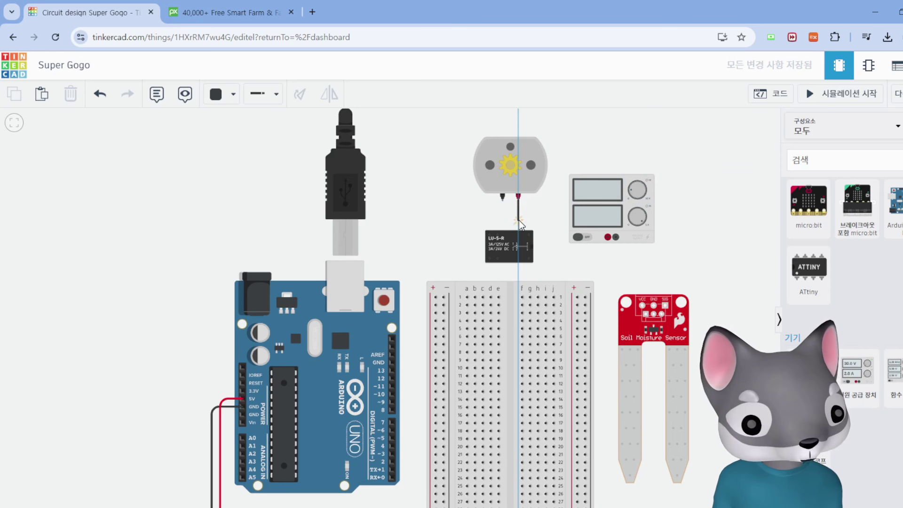
click(518, 219)
click(488, 220)
click(489, 238)
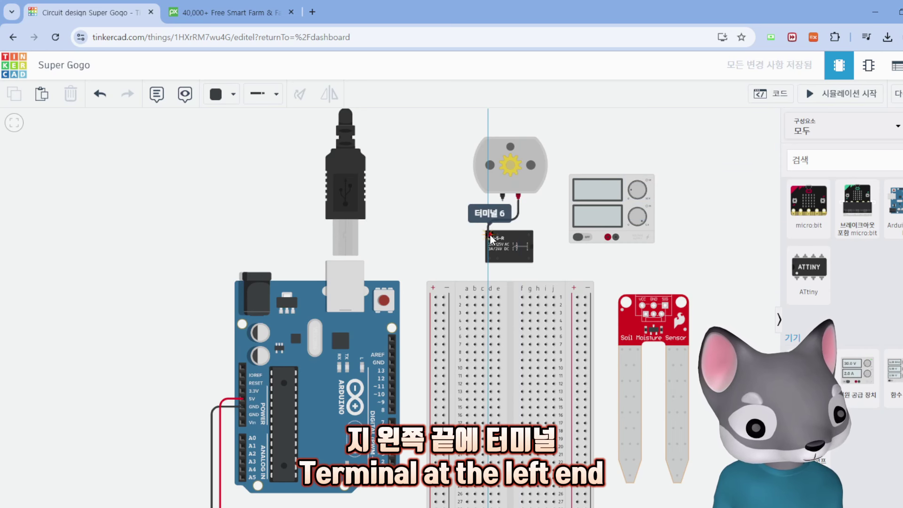
click(232, 95)
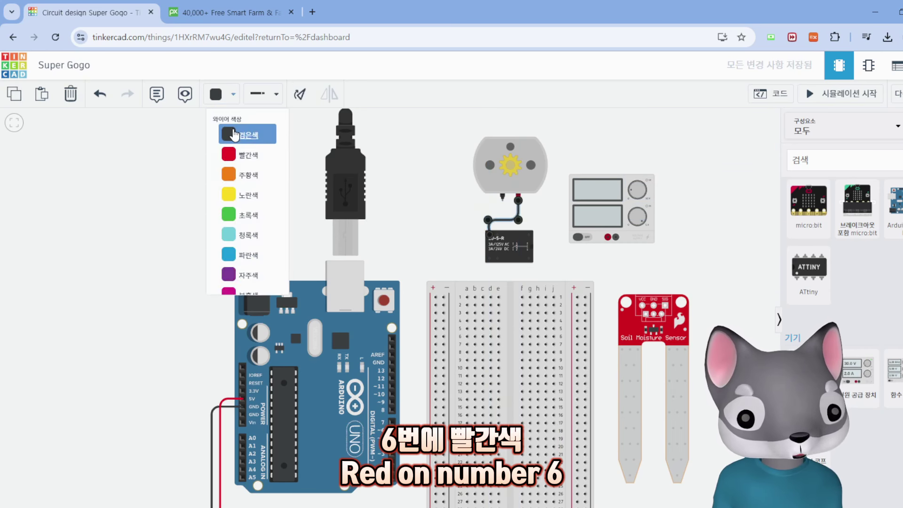
click(231, 153)
click(450, 214)
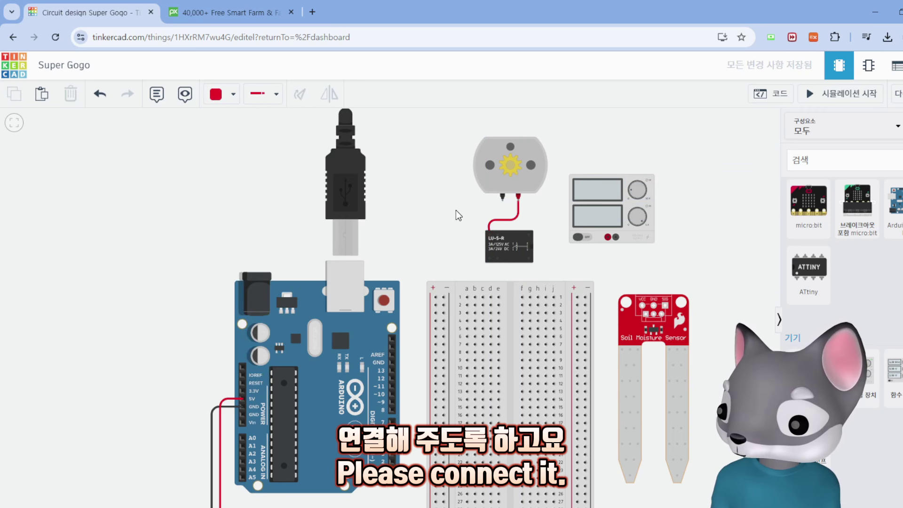
Wire the relay's upper terminal next to terminal 6 to row 1 of the breadboard's left negative rail and colour the wire black.
click(498, 237)
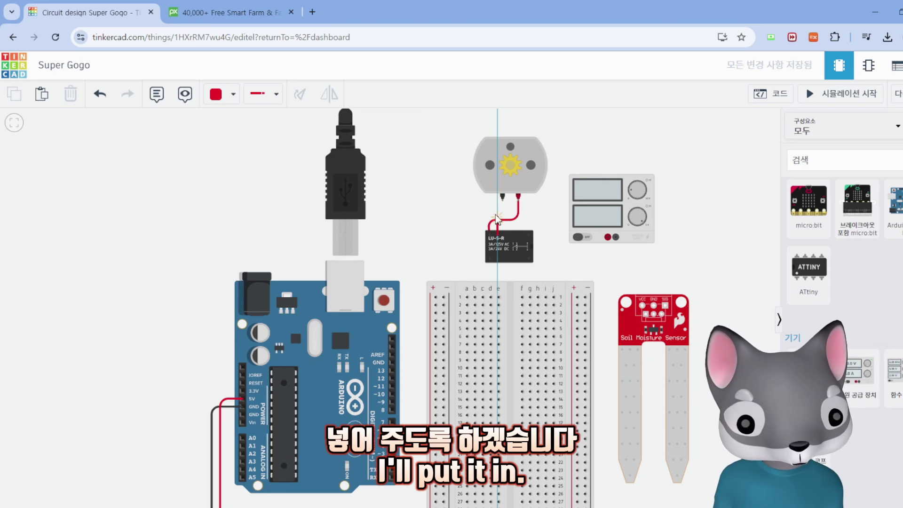
click(440, 210)
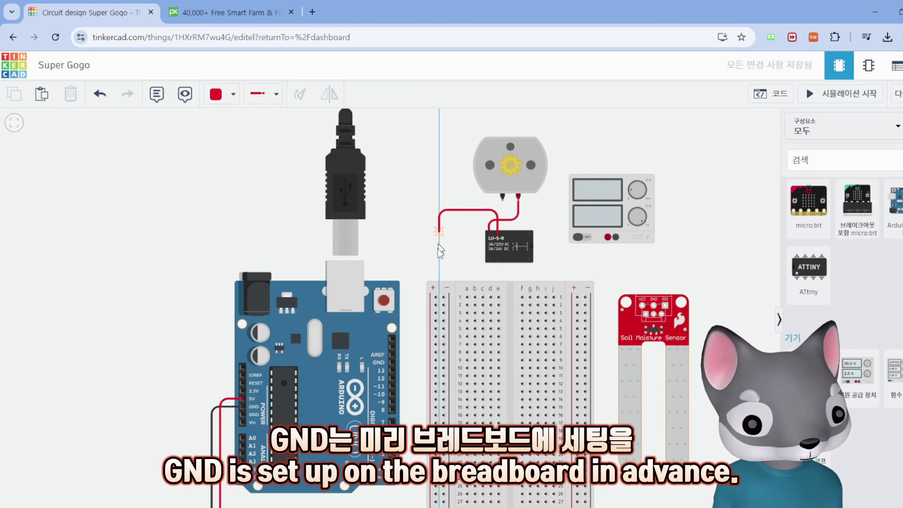
click(444, 297)
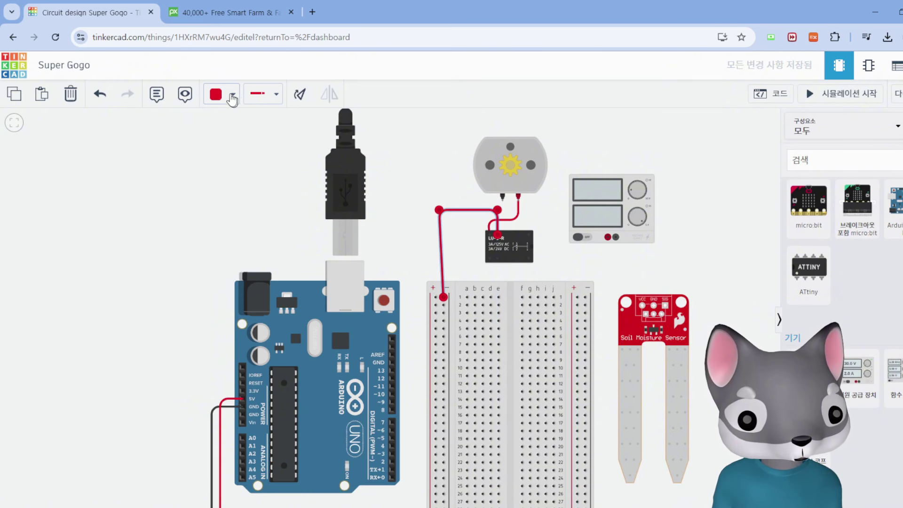
click(233, 94)
click(229, 134)
drag(413, 161, 396, 128)
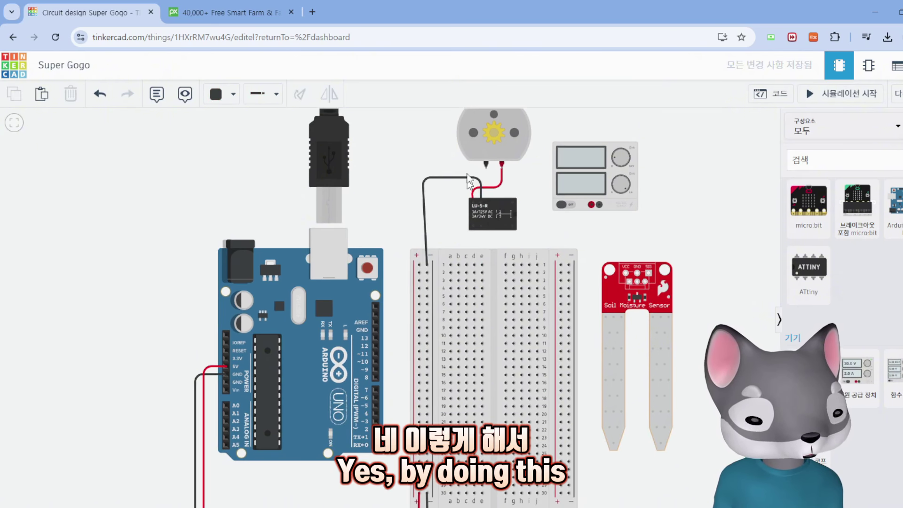
Wire the DC motor's terminal 1 around the right side of the power supply to its negative terminal with a black wire.
drag(553, 238, 483, 259)
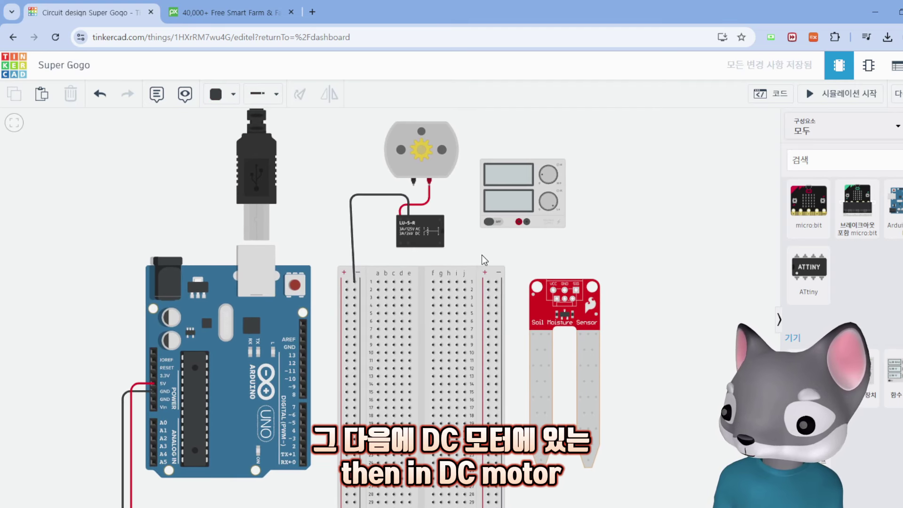
click(413, 185)
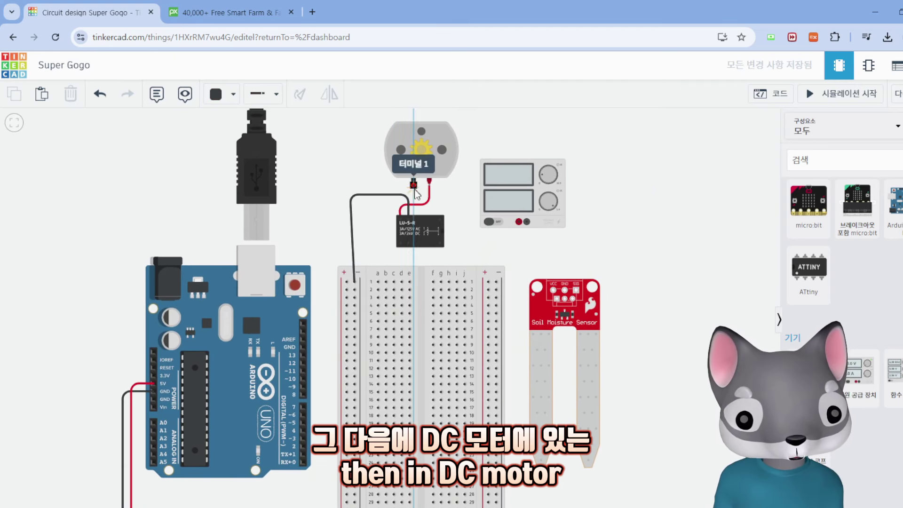
click(414, 210)
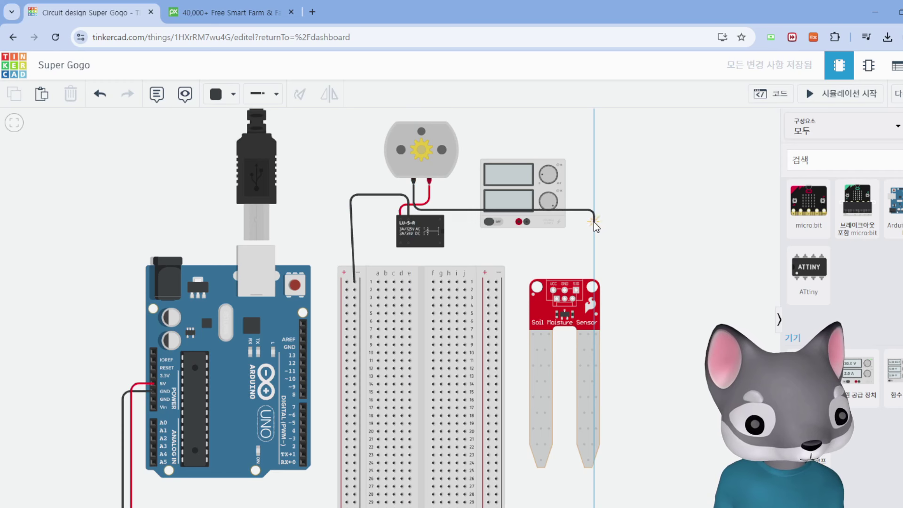
click(594, 221)
click(527, 222)
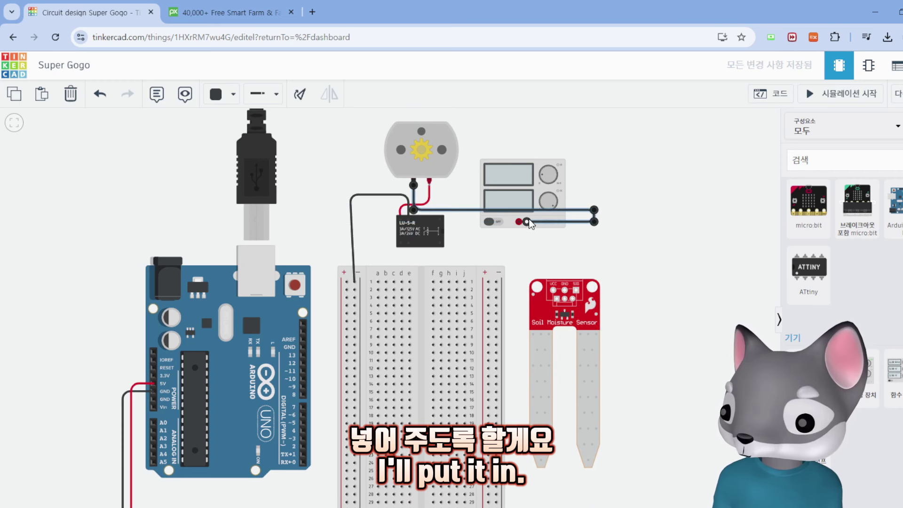
drag(528, 255, 576, 255)
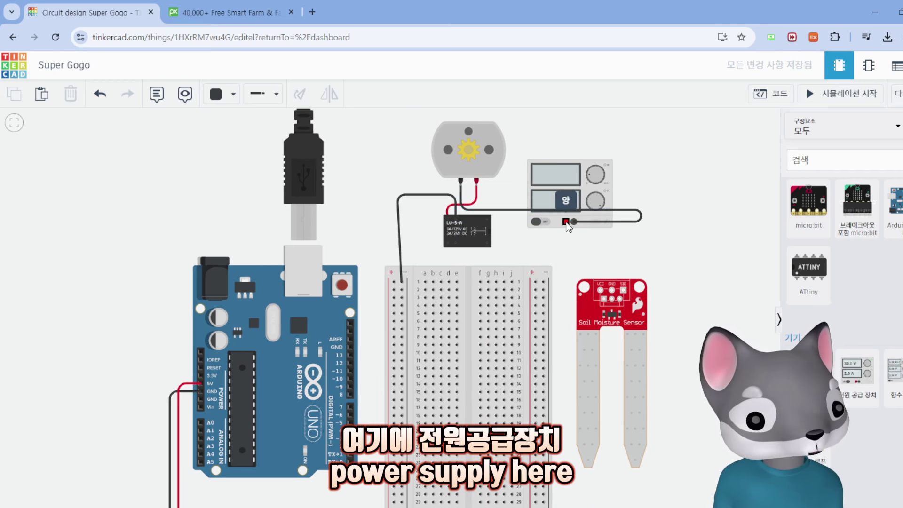
Wire the power supply's positive terminal to terminal 12 of the relay, routed below the supply, and colour the wire red.
click(567, 221)
click(566, 221)
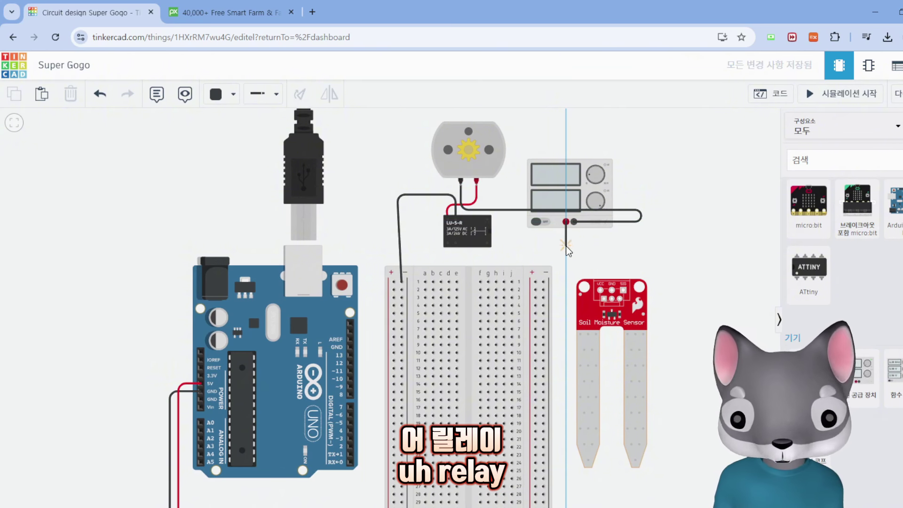
click(566, 248)
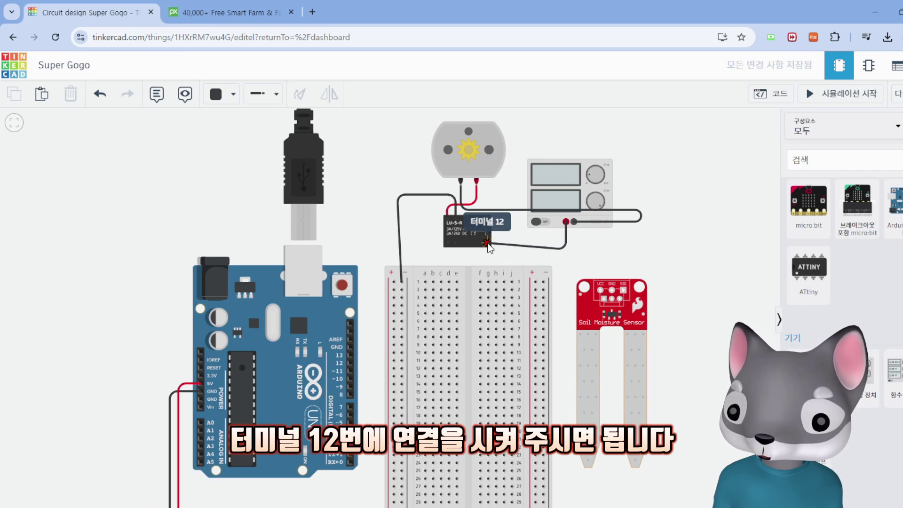
click(487, 243)
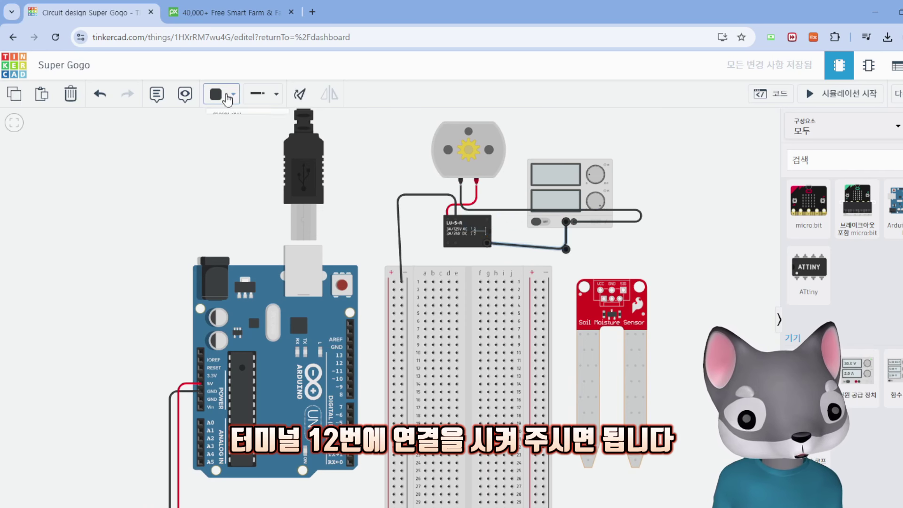
click(228, 100)
click(238, 159)
click(408, 173)
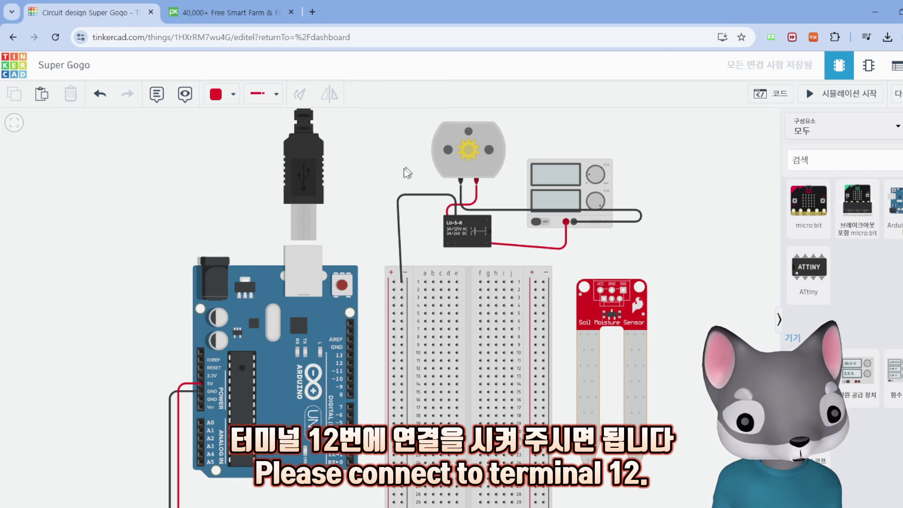
Wire the relay's lower terminal, second from the left, to Arduino digital pin 7 and colour the wire yellow.
drag(390, 255, 439, 192)
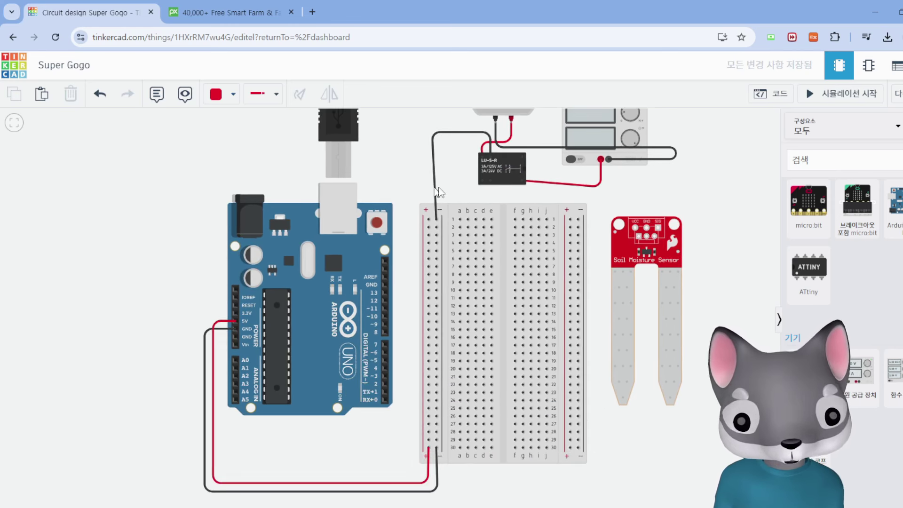
click(492, 181)
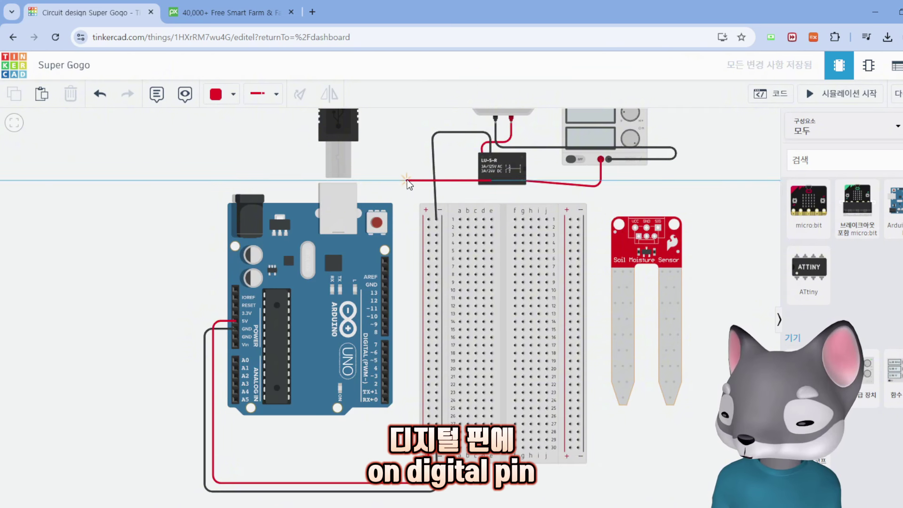
click(405, 180)
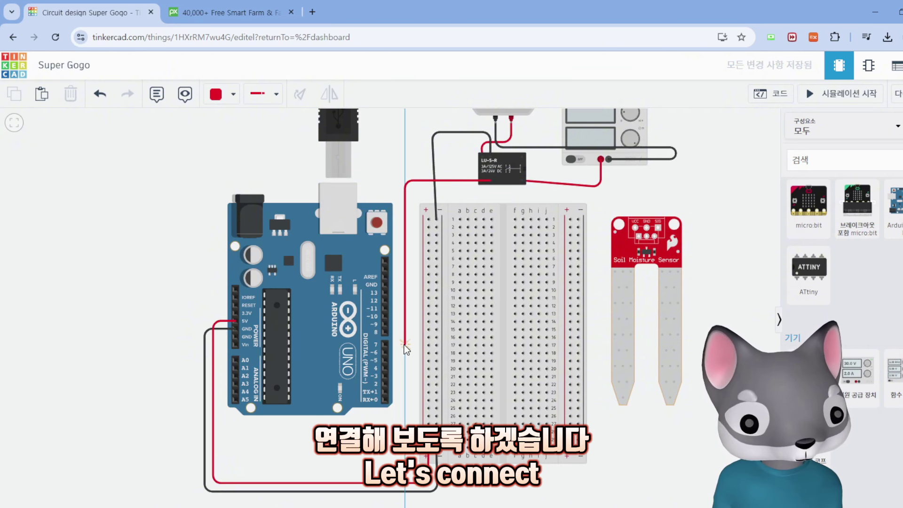
click(405, 344)
click(385, 344)
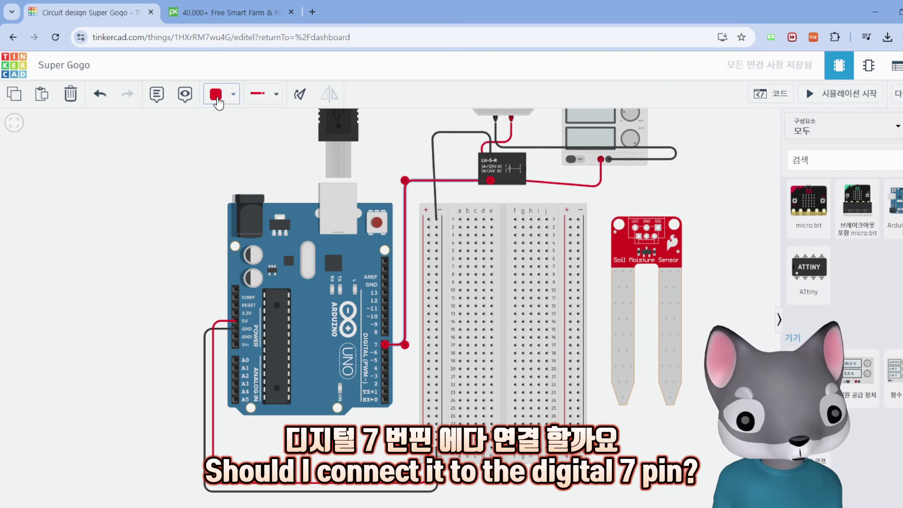
click(216, 93)
click(227, 196)
click(413, 255)
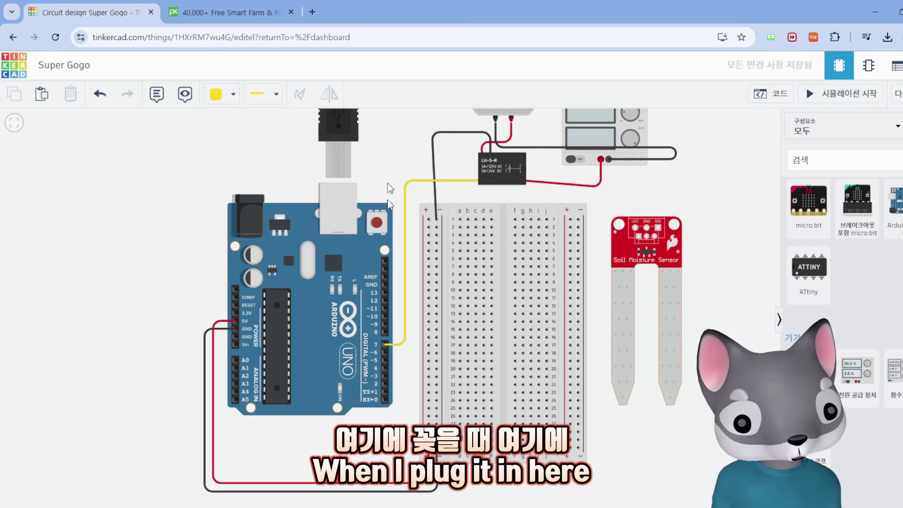
Examine the relay's terminals and the wires attached to them up close.
scroll(386, 321, up, 2)
scroll(388, 323, down, 1)
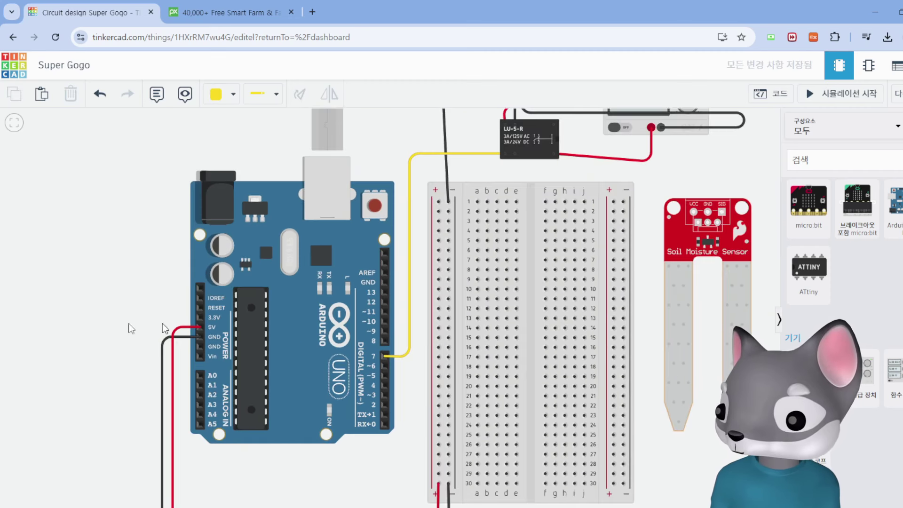
scroll(484, 181, down, 3)
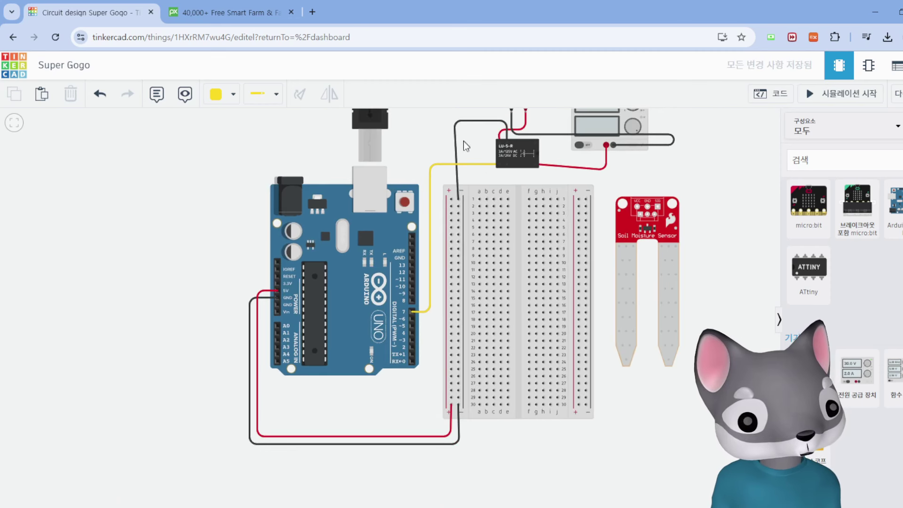
drag(463, 143, 428, 213)
scroll(429, 215, up, 2)
scroll(467, 226, up, 5)
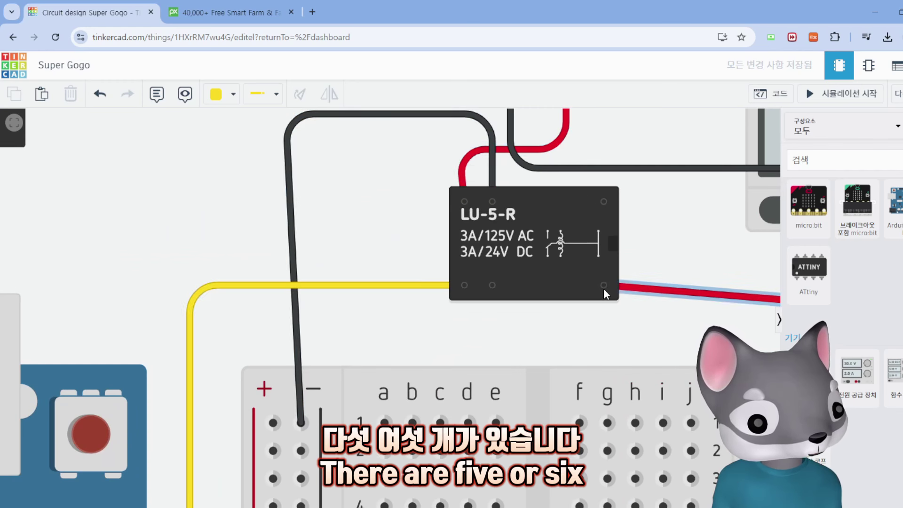
scroll(617, 274, down, 4)
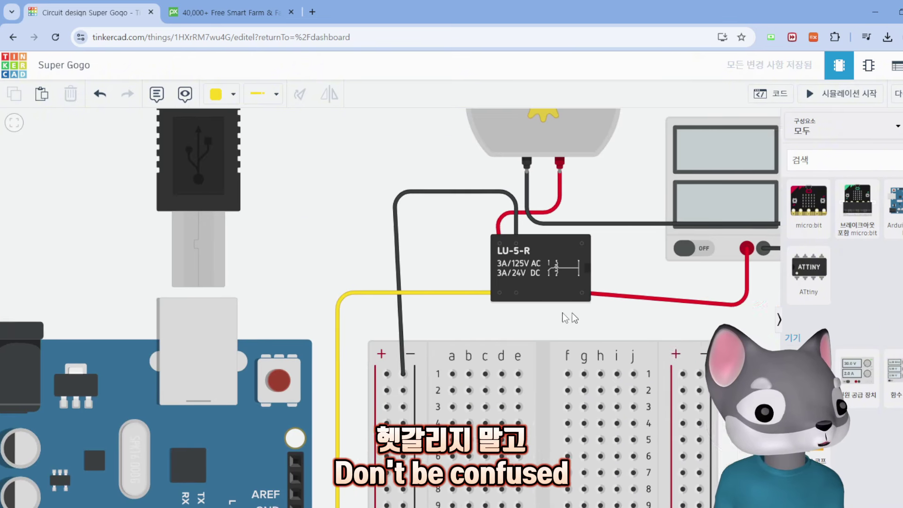
scroll(422, 316, down, 3)
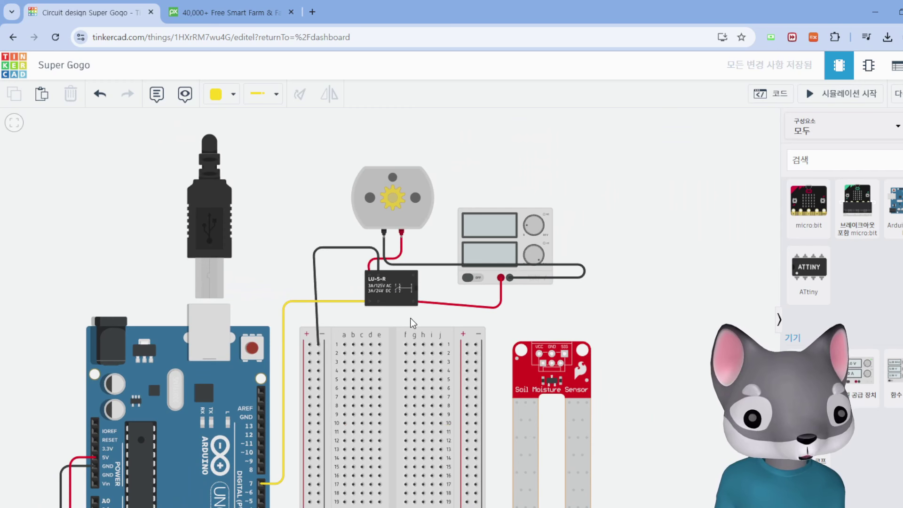
scroll(414, 325, down, 2)
drag(423, 328, 423, 297)
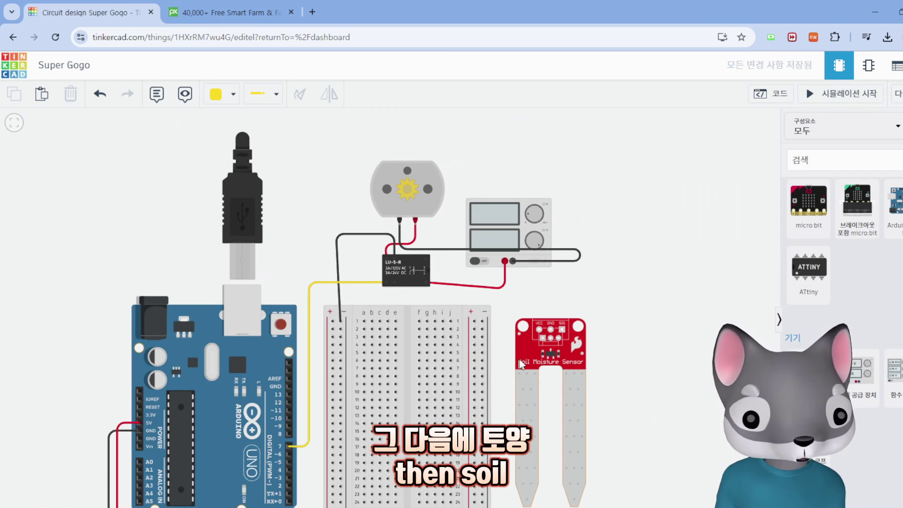
Rotate the soil moisture sensor so its probes point right and place its head over the right half of the breadboard.
drag(521, 365, 484, 375)
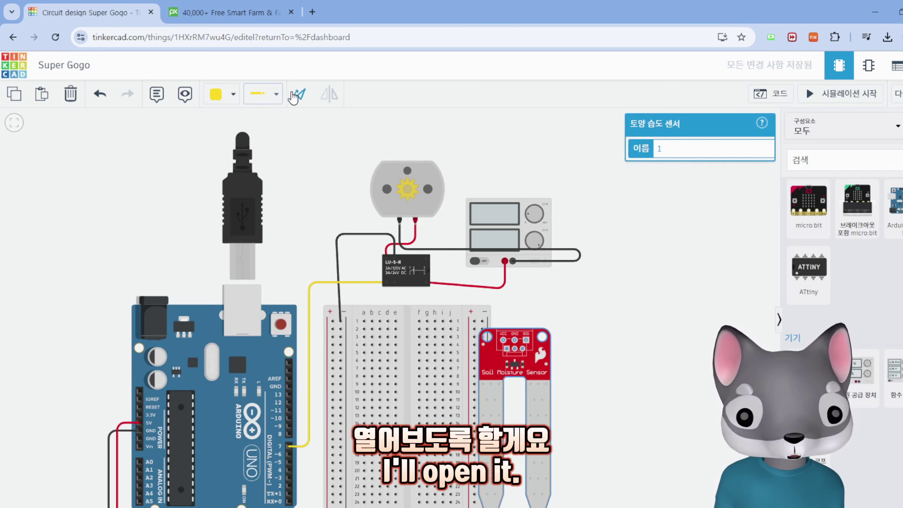
click(295, 96)
click(295, 96)
click(296, 96)
click(296, 96)
click(298, 97)
click(297, 97)
click(298, 96)
click(298, 97)
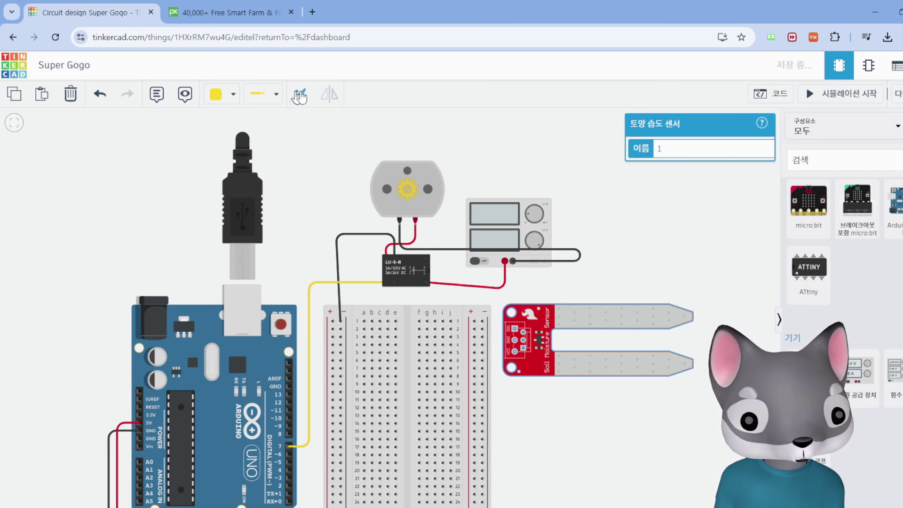
drag(541, 368, 446, 428)
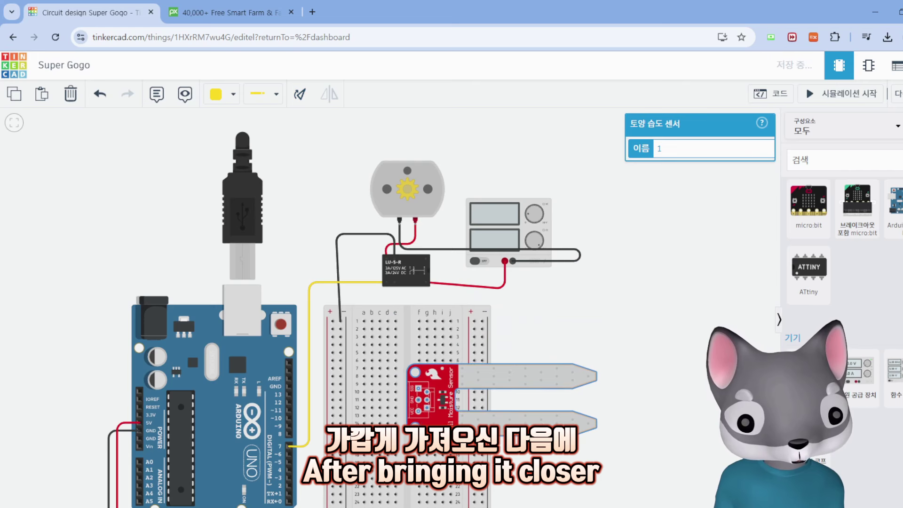
Wire the soil moisture sensor's SIG pin around the Arduino's left side to analog pin A0 and colour the wire green.
scroll(337, 429, up, 2)
drag(306, 457, 306, 441)
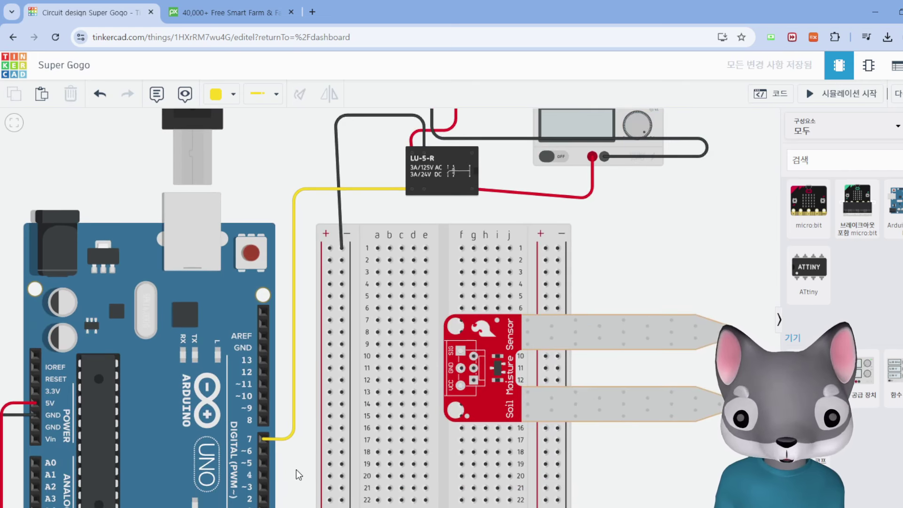
drag(296, 474, 338, 443)
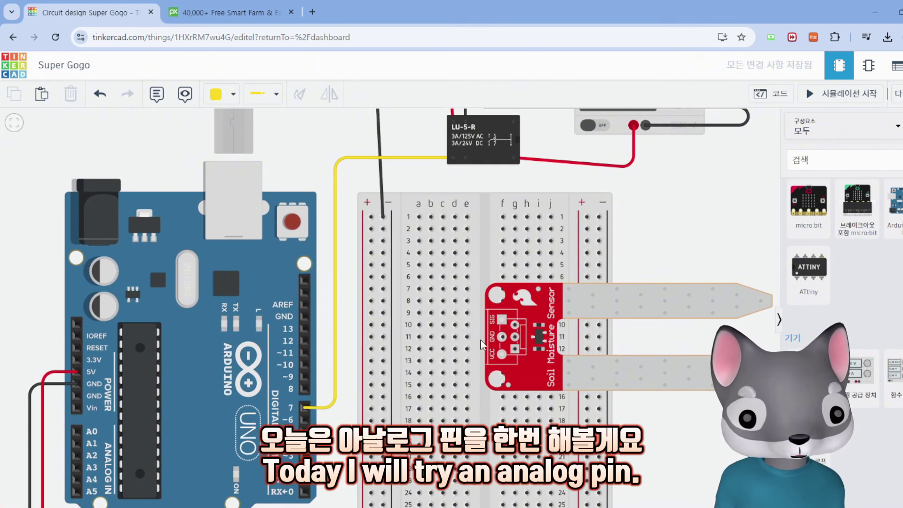
click(502, 321)
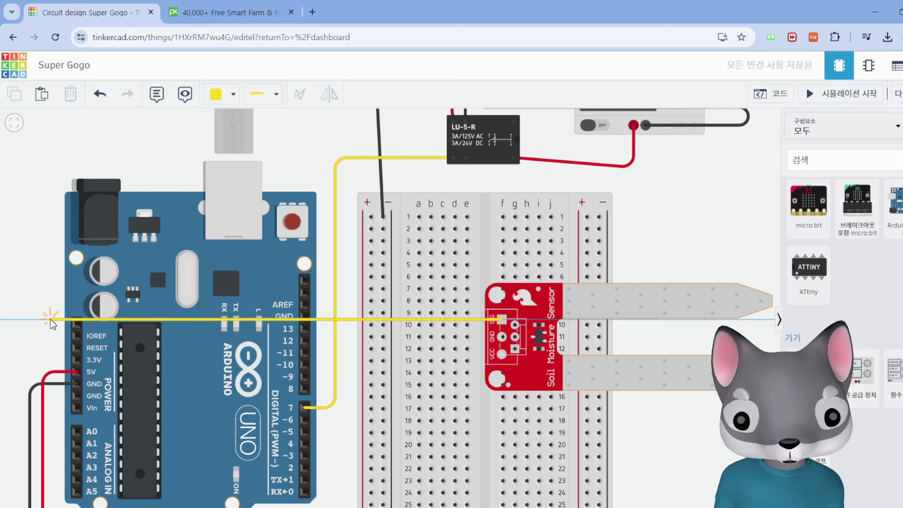
click(50, 319)
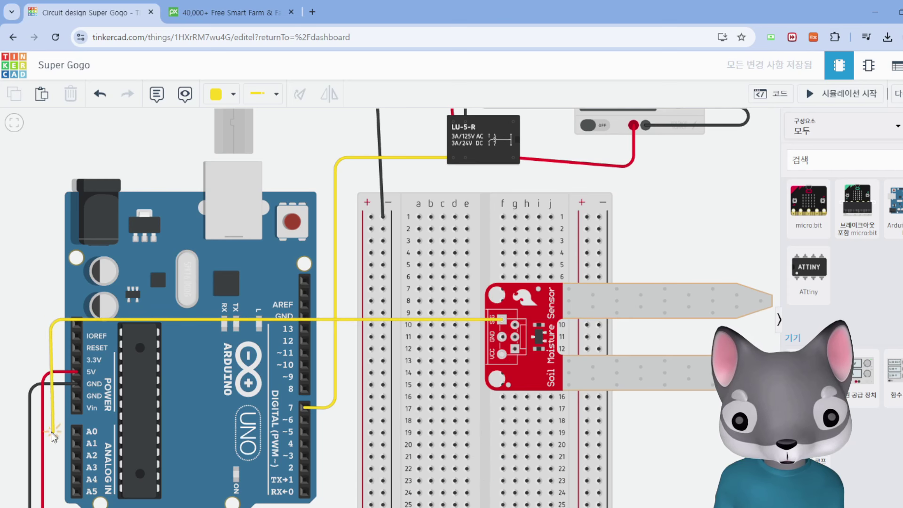
click(51, 433)
click(76, 432)
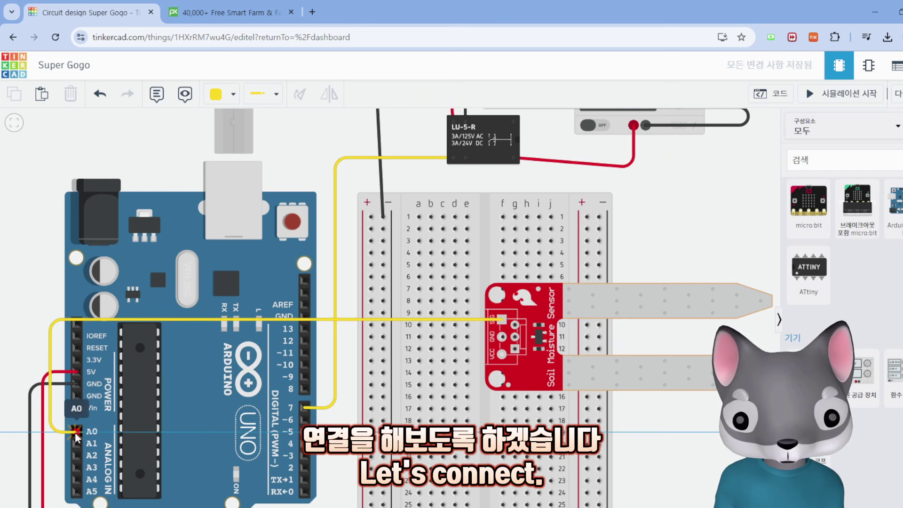
click(221, 94)
click(239, 218)
click(351, 282)
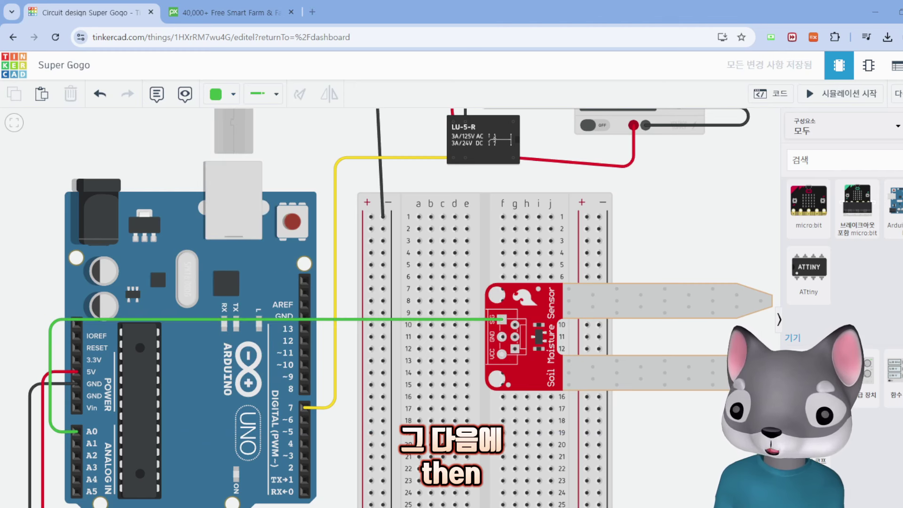
Wire the soil moisture sensor's GND pin to the breadboard's left negative rail and colour the wire black.
click(502, 337)
click(383, 337)
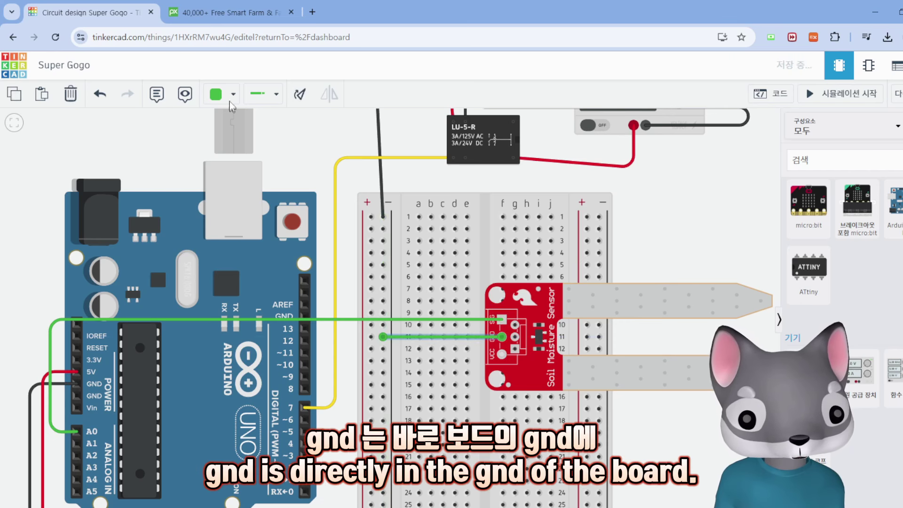
click(225, 94)
click(239, 133)
Wire the soil moisture sensor's VCC pin to the breadboard's left positive rail and colour the wire red.
click(499, 355)
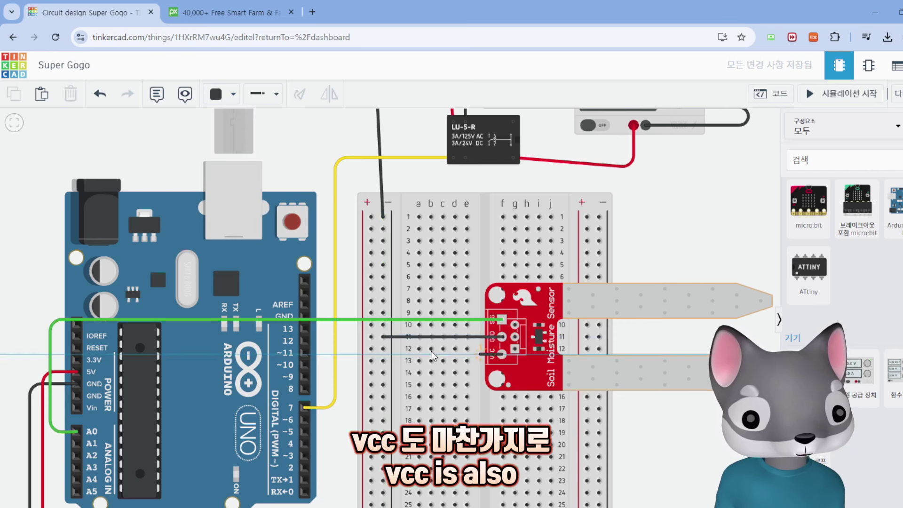
click(371, 361)
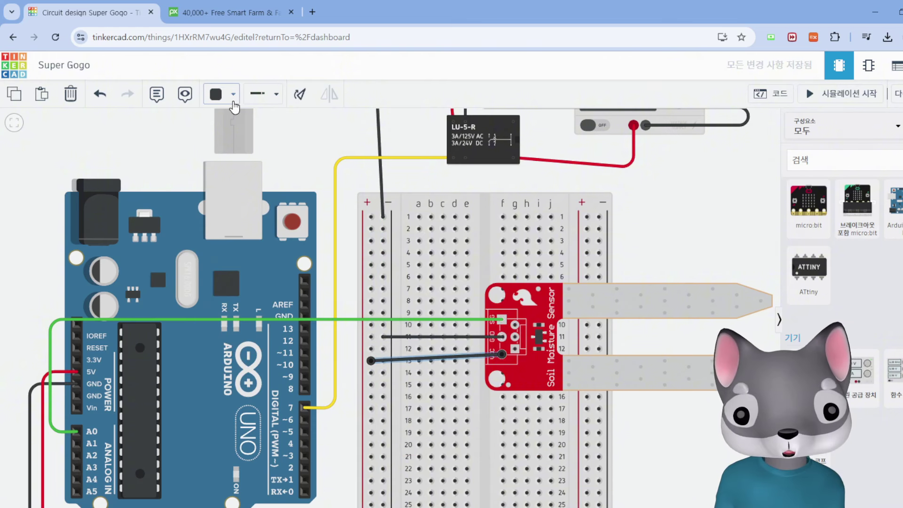
click(233, 95)
click(239, 155)
Review the whole circuit and its schematic view for complete connections, and return to the circuit view.
scroll(503, 254, down, 3)
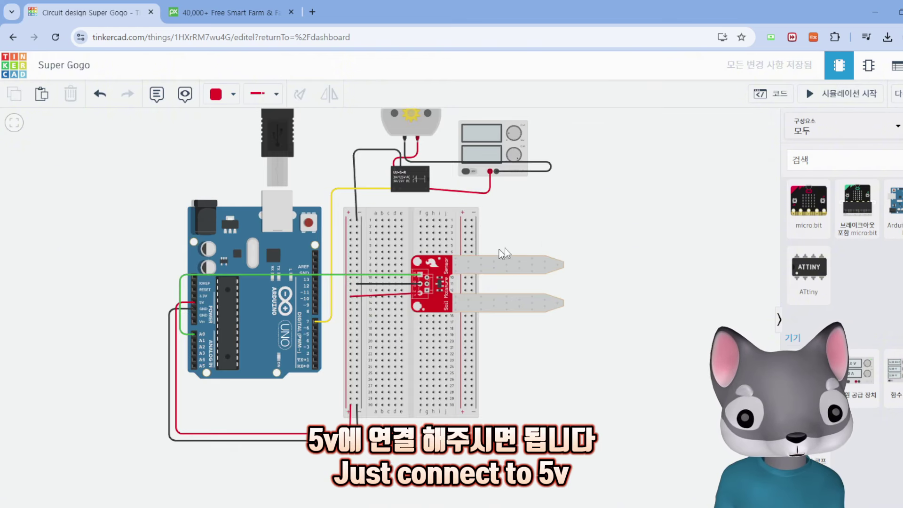
scroll(591, 323, up, 3)
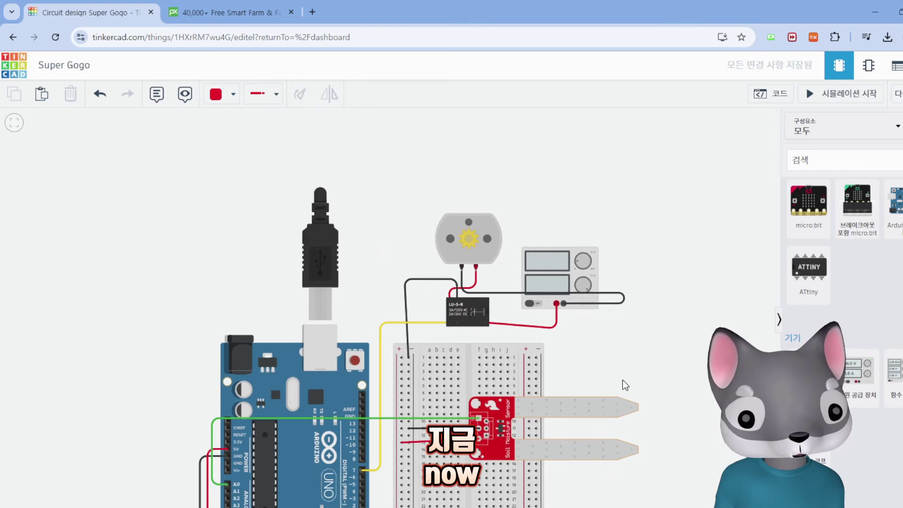
drag(624, 385, 640, 297)
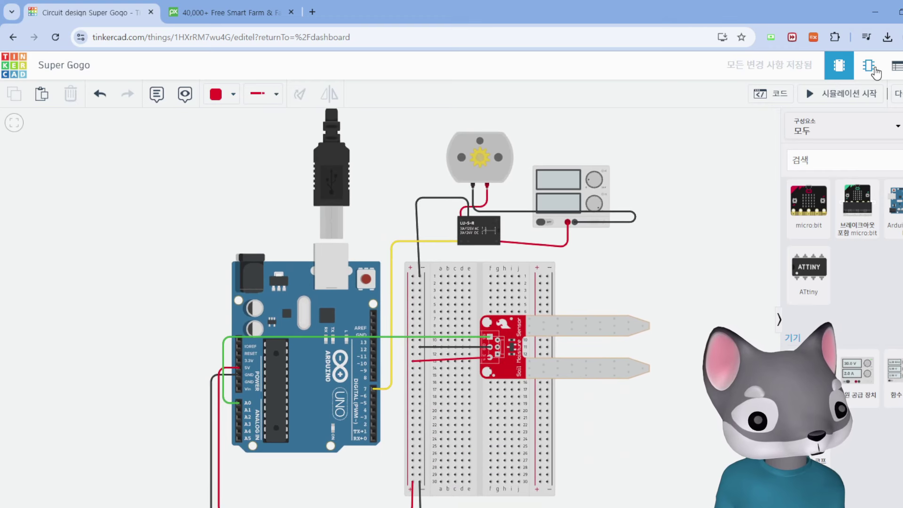
click(869, 65)
scroll(480, 305, up, 4)
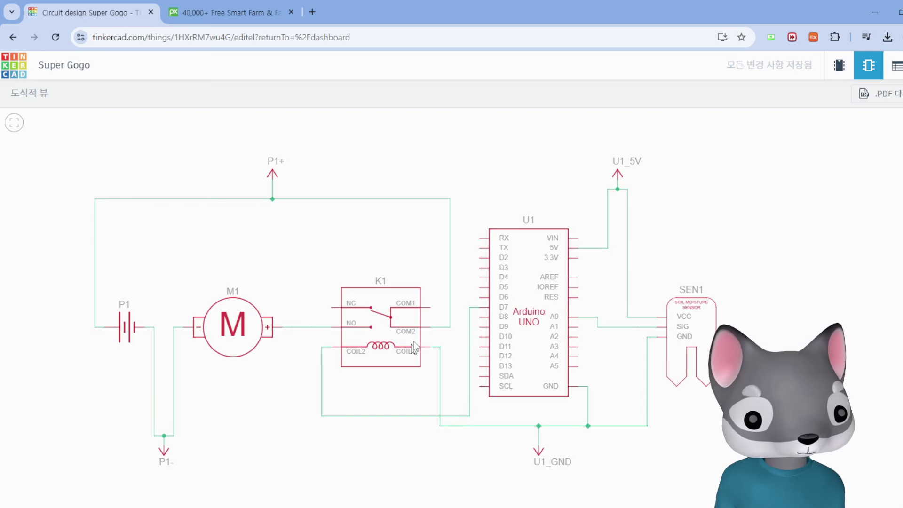
click(840, 66)
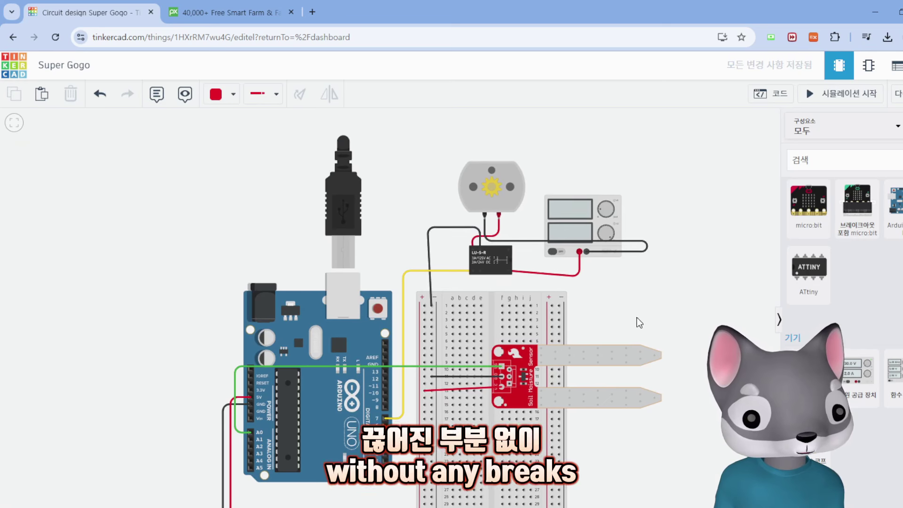
Open the code editor for the Arduino and widen it to make room for the blocks.
drag(636, 315, 565, 290)
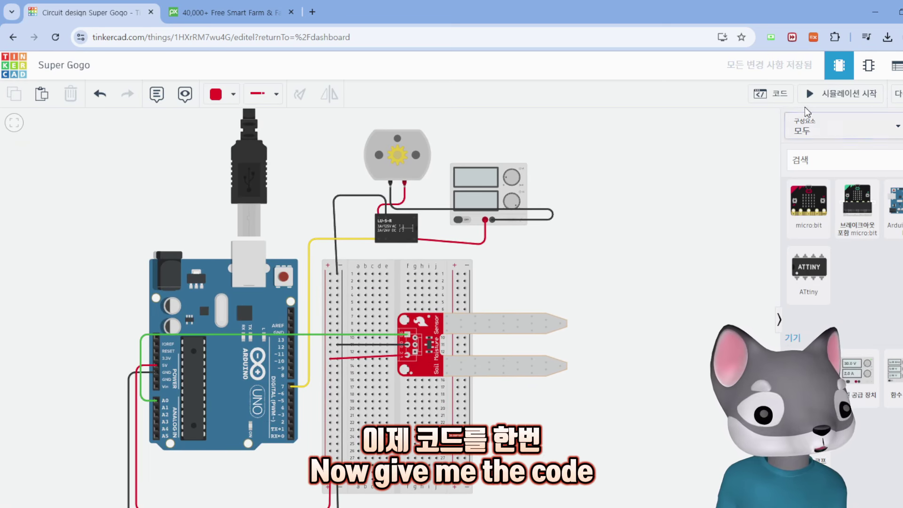
click(770, 94)
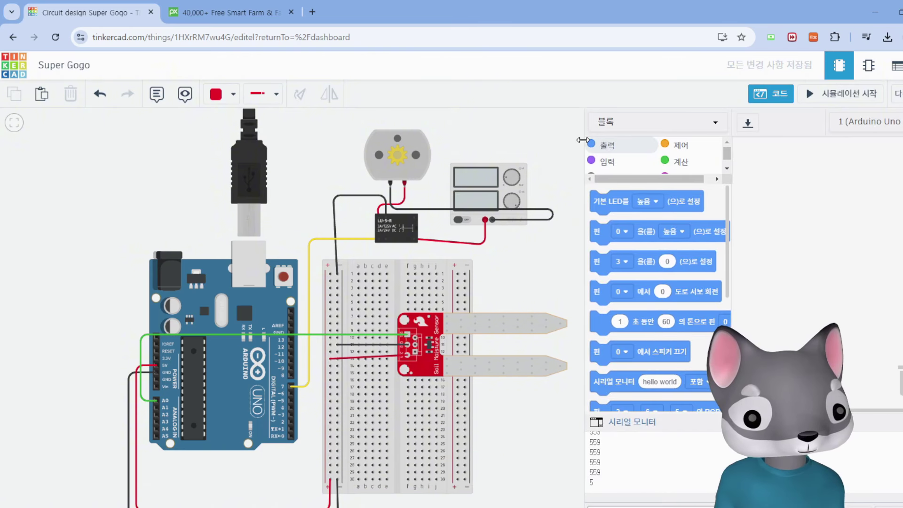
drag(583, 140, 470, 141)
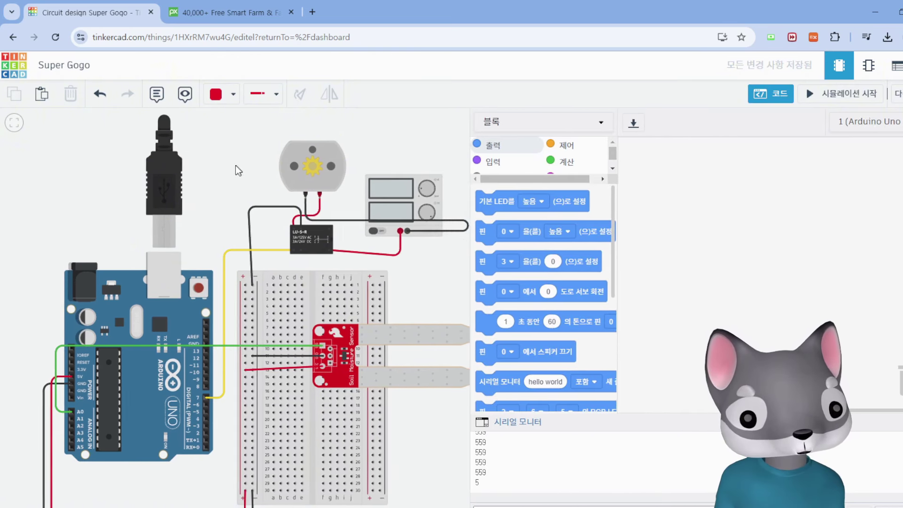
Create a new variable named soilsensor in the code blocks.
scroll(552, 173, down, 1)
click(553, 167)
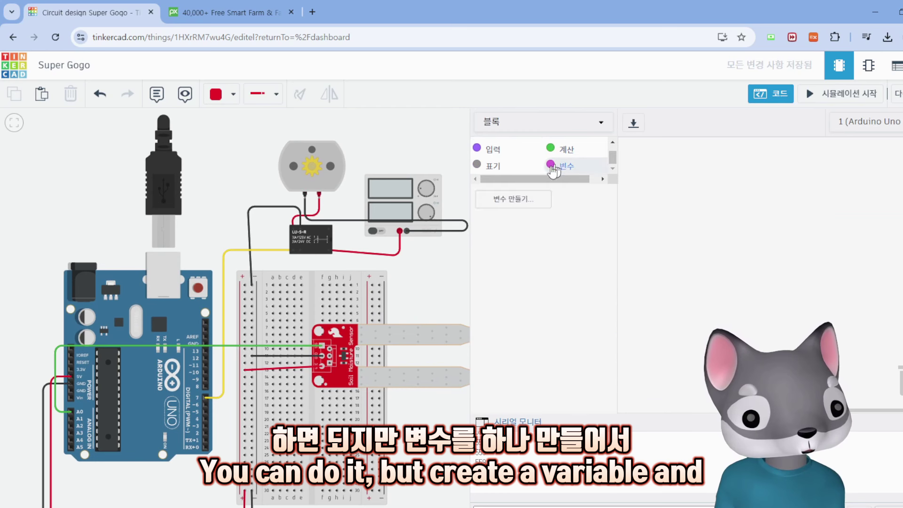
click(516, 206)
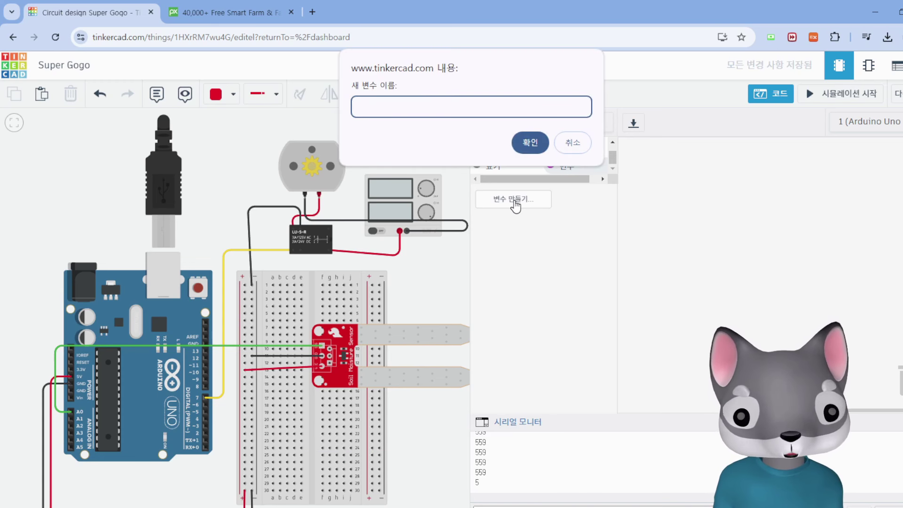
text(ㄴ)
key(BackSpace)
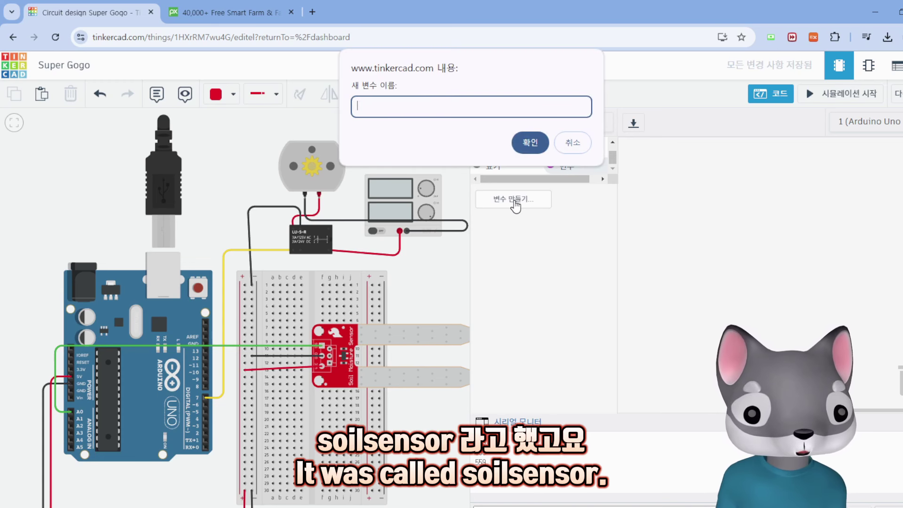
text(soils)
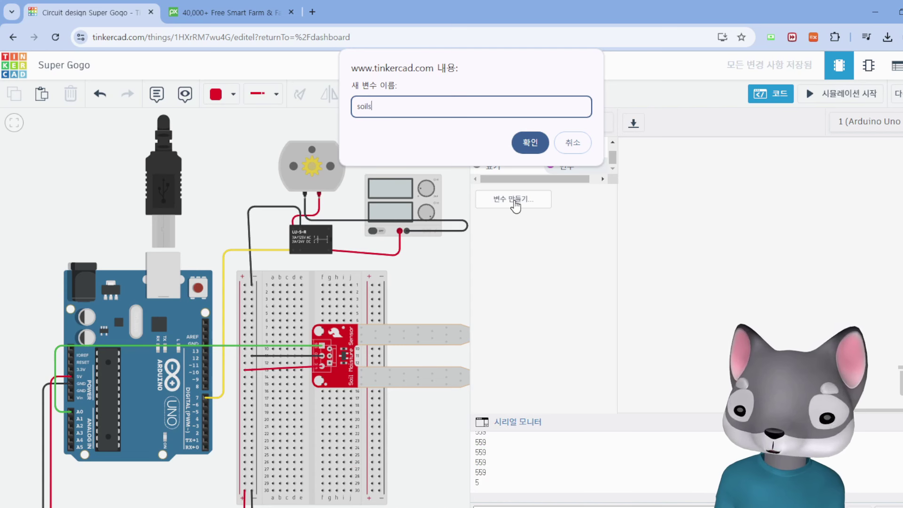
text(ensor)
key(Return)
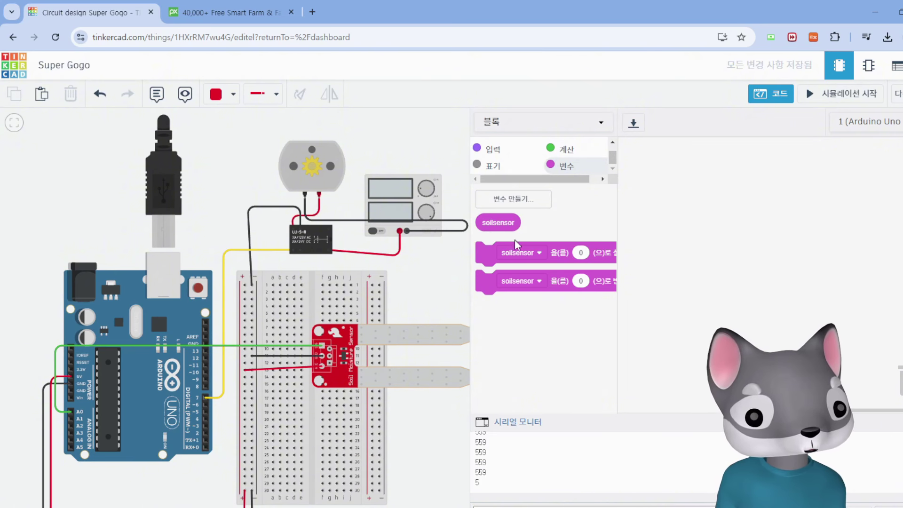
Add a block that sets soilsensor to the reading of analog pin A0.
drag(610, 224, 653, 216)
scroll(507, 159, up, 1)
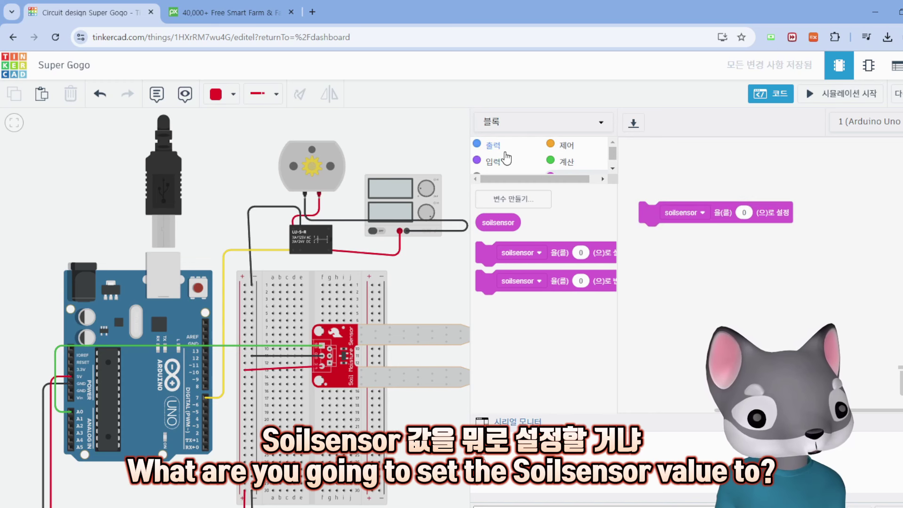
scroll(306, 356, up, 2)
drag(202, 306, 283, 295)
scroll(60, 422, down, 3)
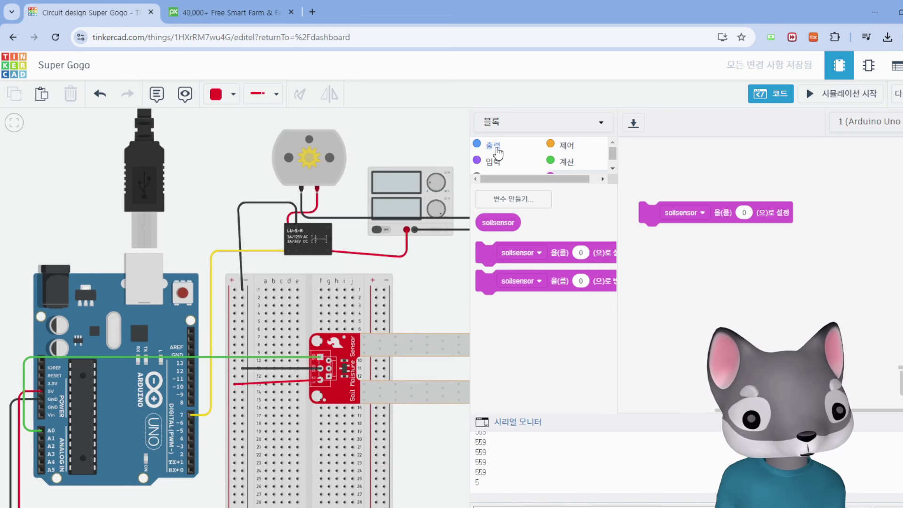
click(495, 160)
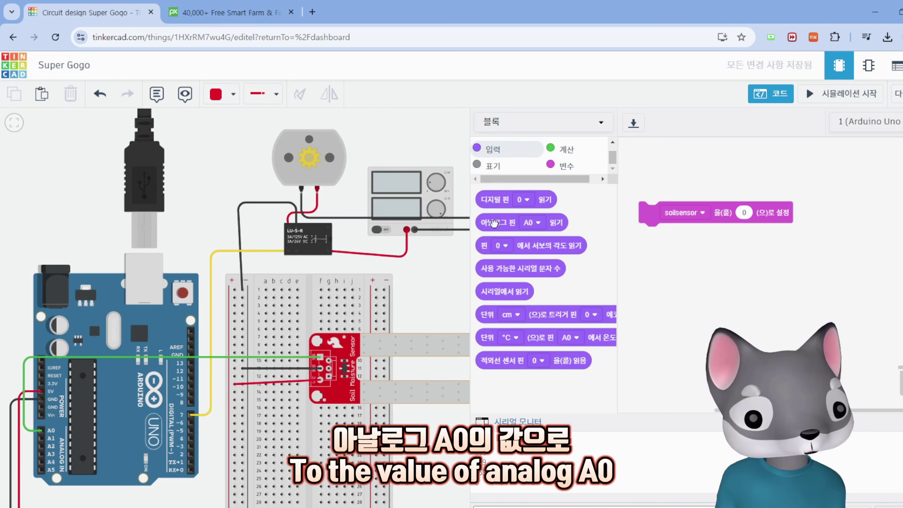
drag(490, 222, 732, 221)
drag(661, 221, 675, 182)
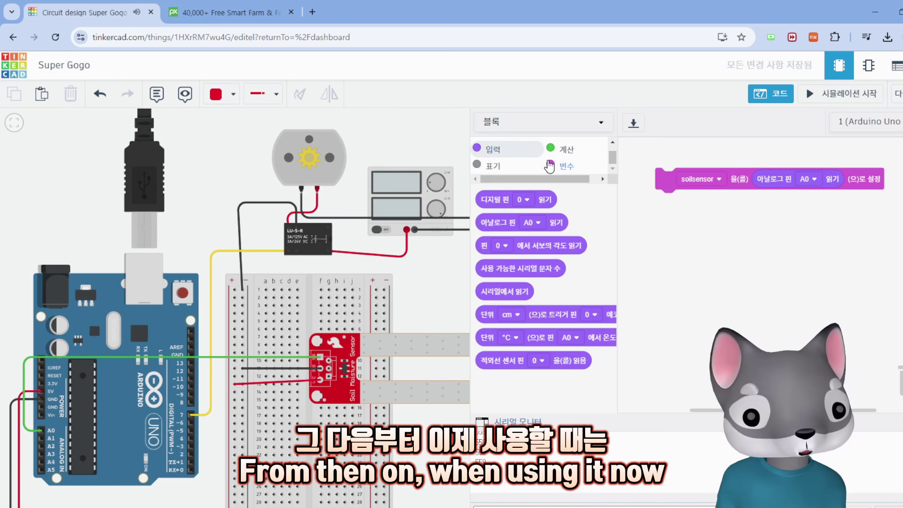
Attach a serial monitor print block below the set block and make it print the soilsensor variable with a new line.
scroll(512, 155, up, 1)
click(514, 149)
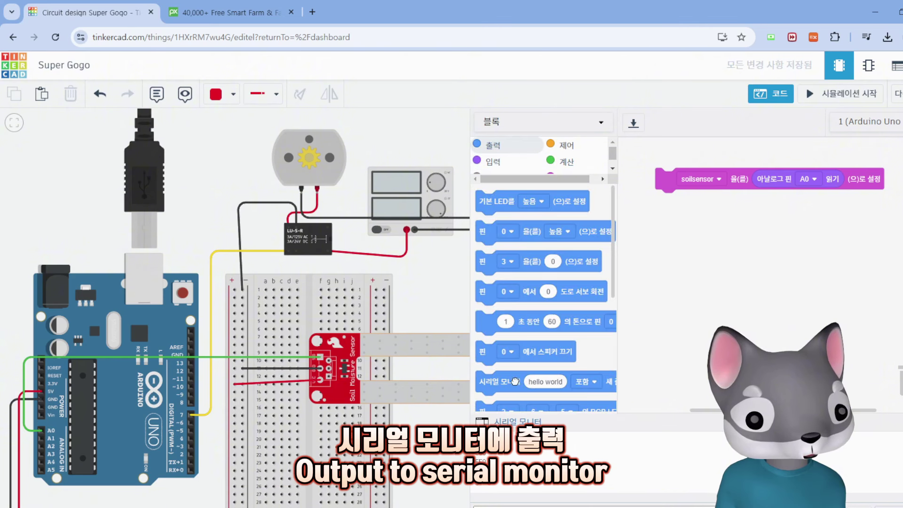
drag(515, 381, 696, 203)
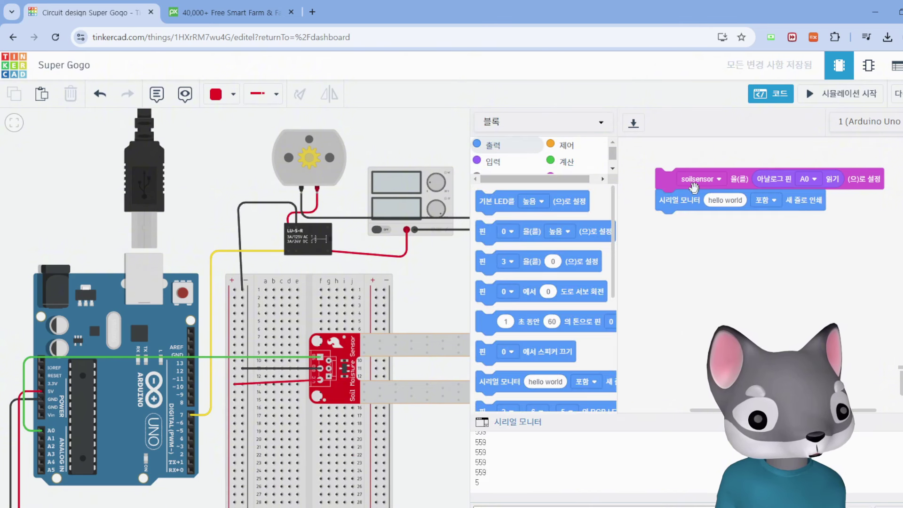
scroll(513, 162, down, 1)
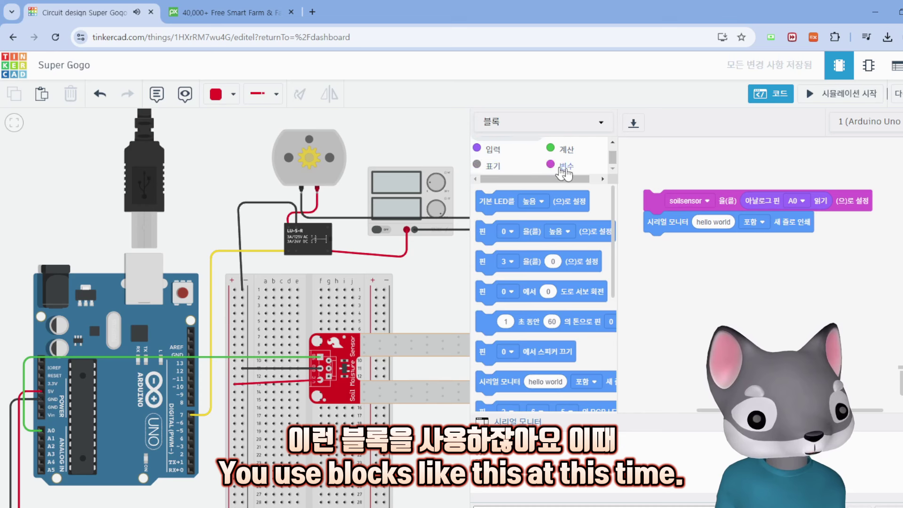
click(566, 166)
drag(480, 226, 699, 225)
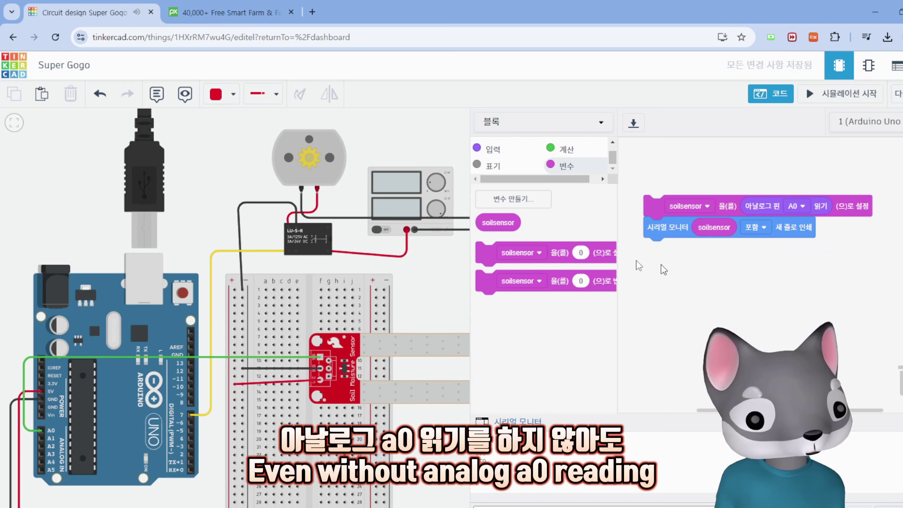
Simulate the circuit, vary the soil sensor's moisture level to compare the serial monitor readings, and stop the simulation.
scroll(423, 164, down, 4)
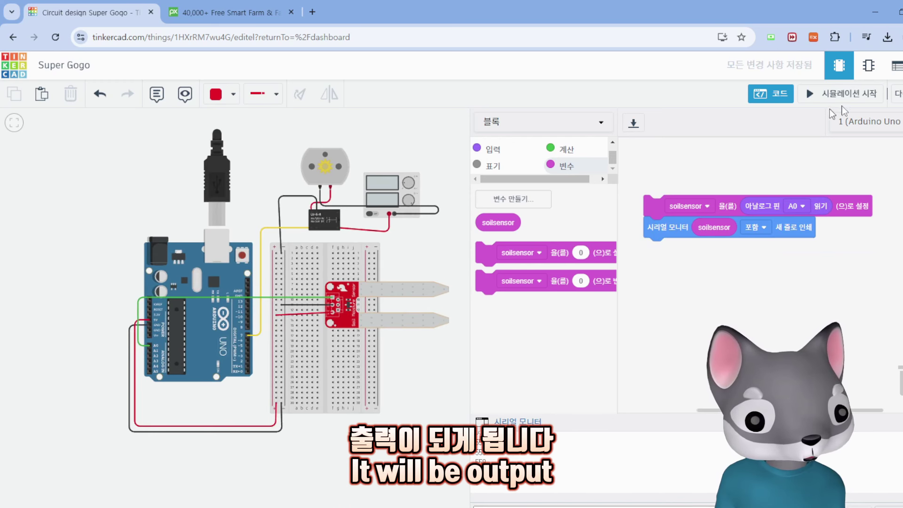
click(860, 96)
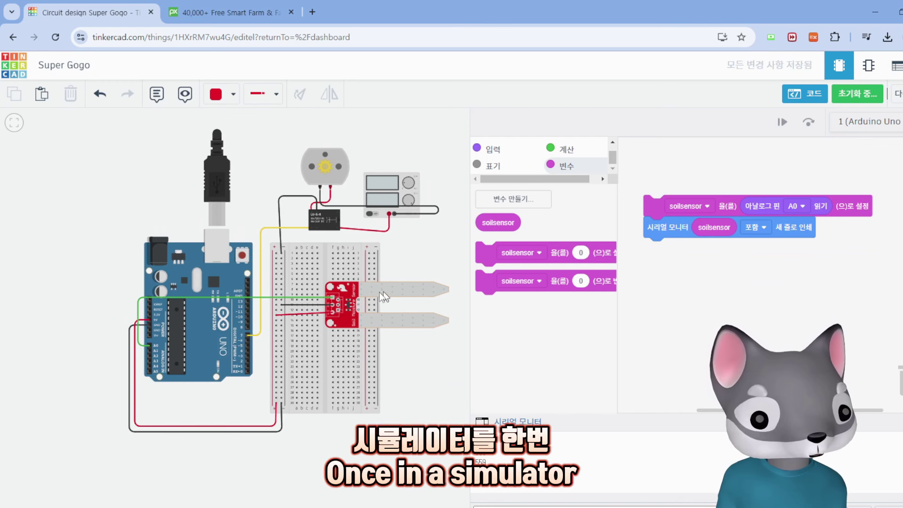
scroll(354, 291, up, 2)
click(351, 299)
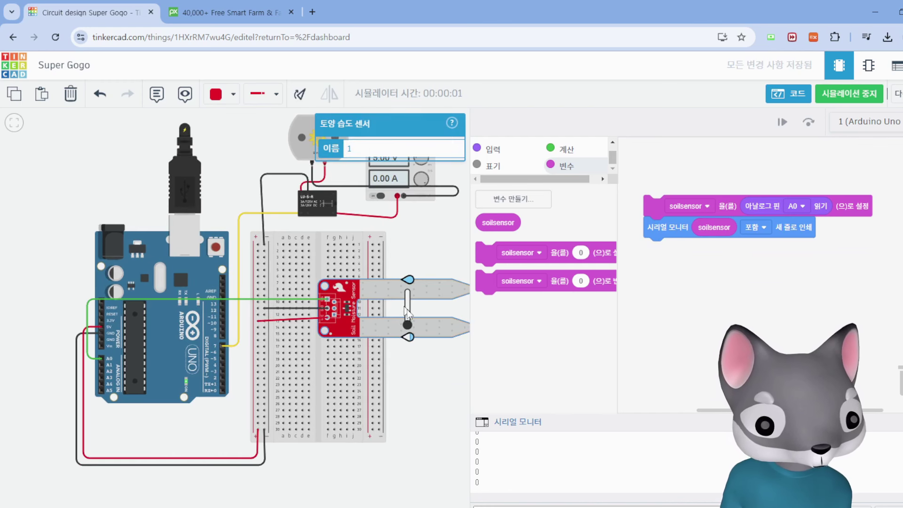
drag(411, 325, 412, 296)
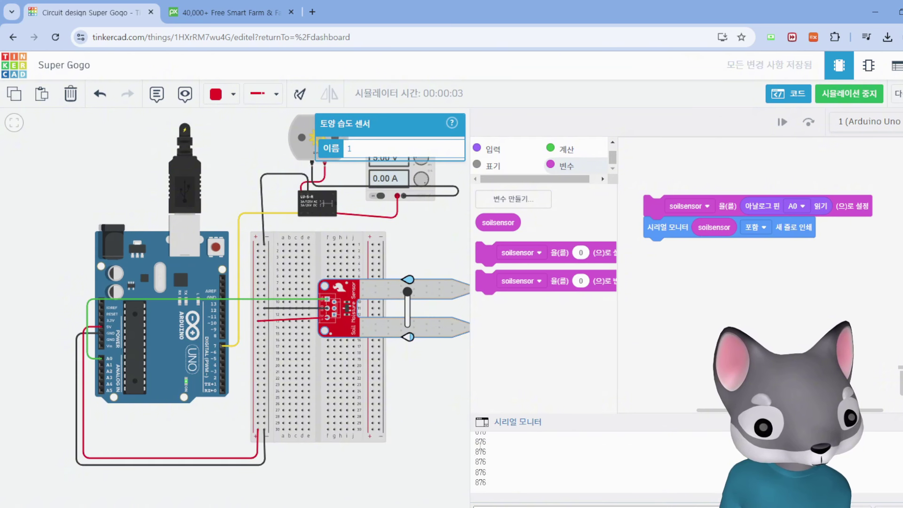
drag(411, 293, 411, 307)
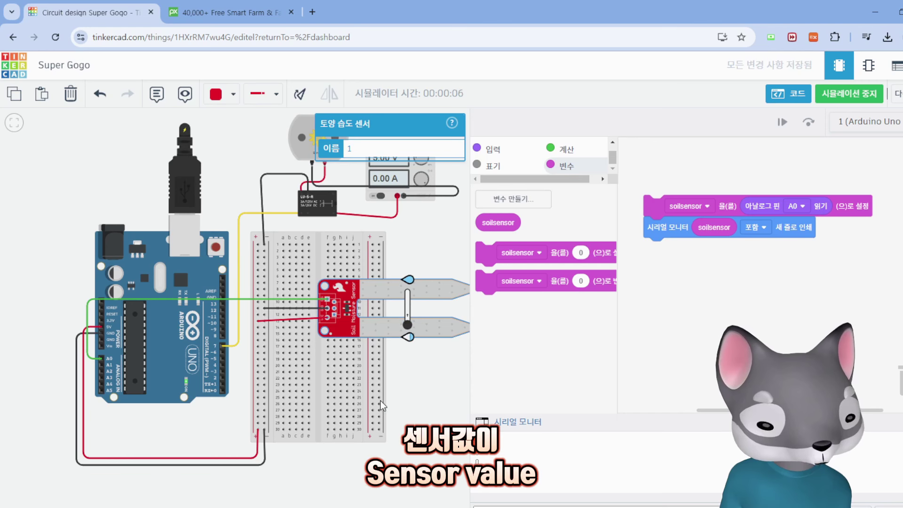
mouse_move(417, 397)
mouse_down()
mouse_move(416, 424)
mouse_move(410, 407)
mouse_up()
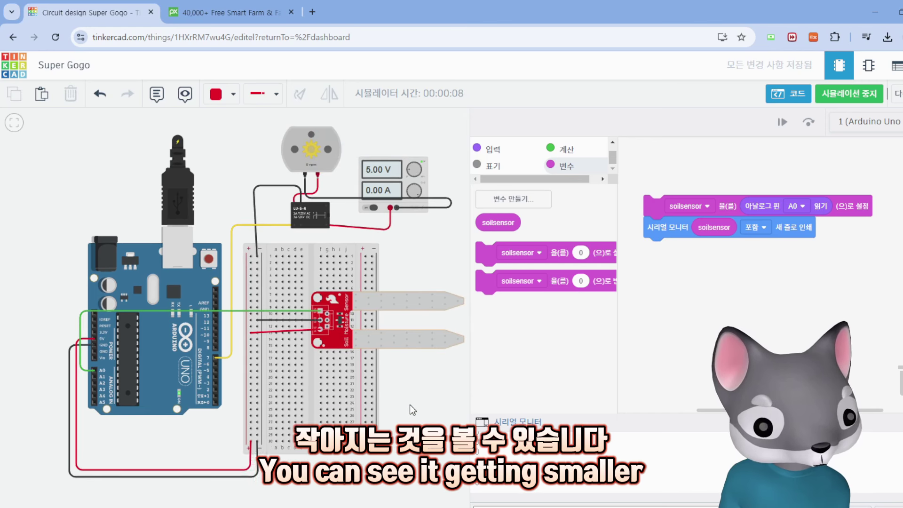
click(384, 331)
drag(395, 330, 401, 320)
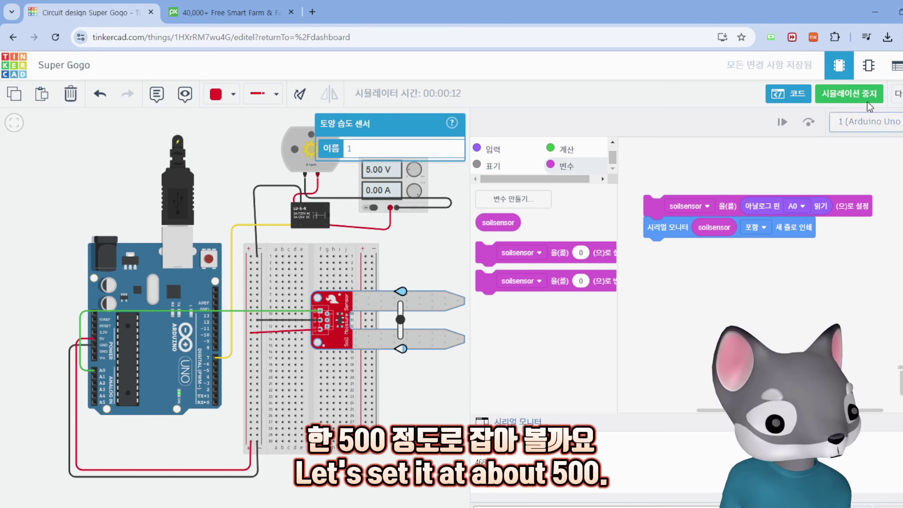
click(850, 93)
Add an if-else block below the serial print block and place a less-than comparison in its condition.
scroll(564, 154, up, 1)
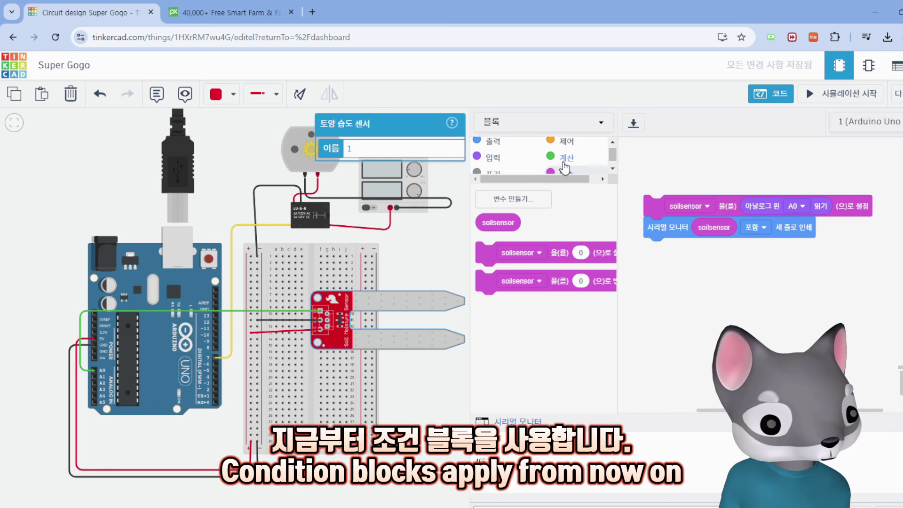
click(564, 145)
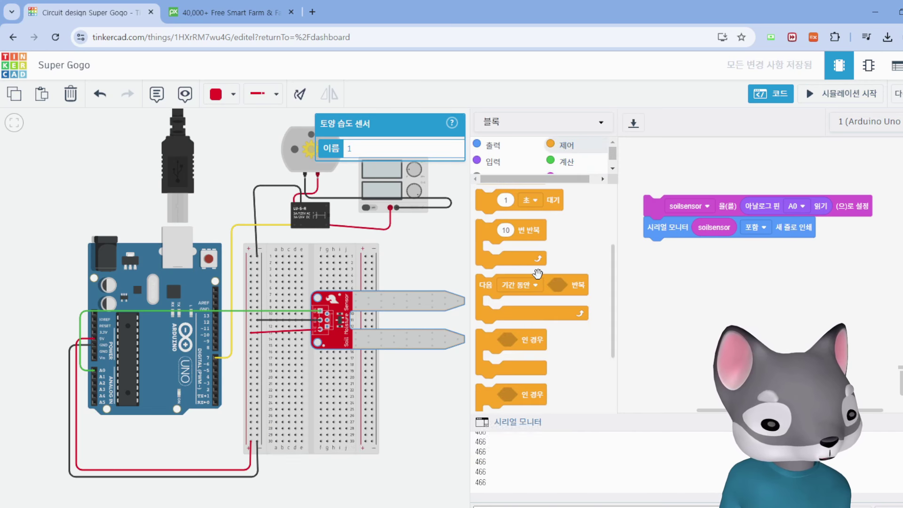
scroll(537, 276, down, 3)
drag(541, 289, 709, 252)
click(574, 168)
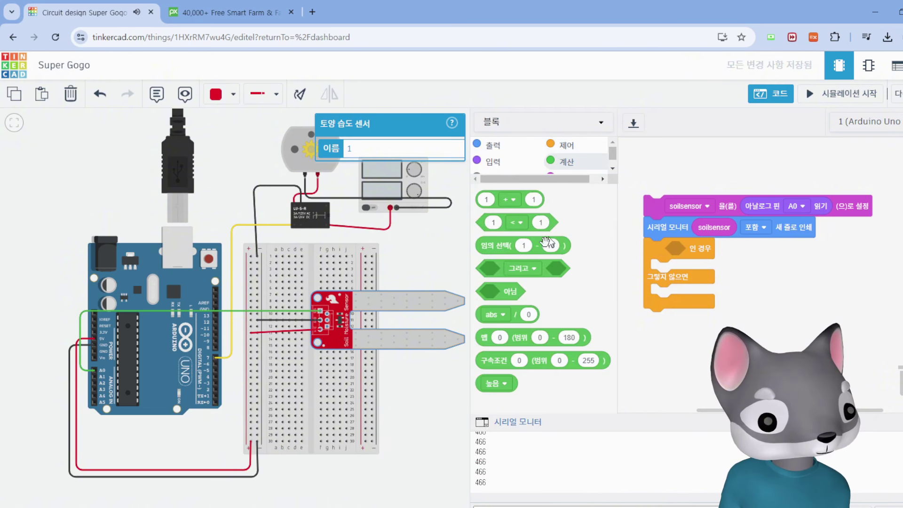
drag(517, 224, 706, 256)
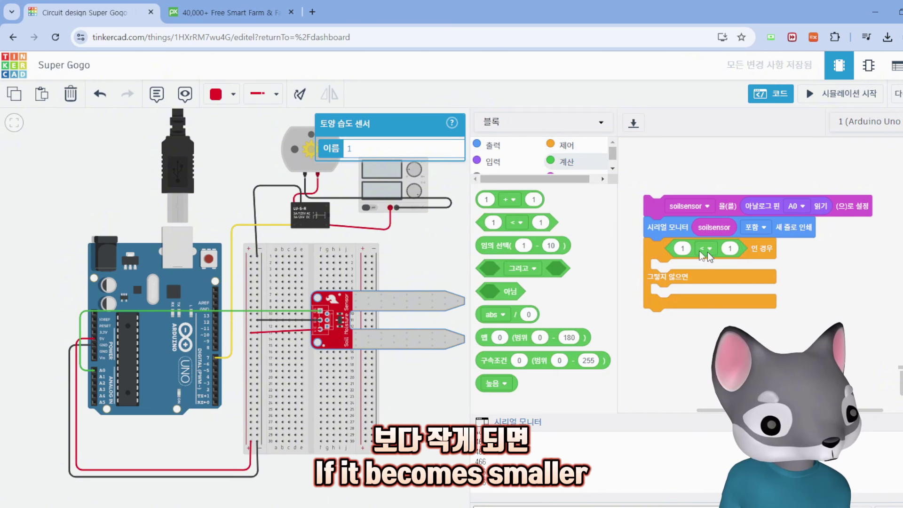
Complete the if condition as soilsensor < 500.
scroll(565, 162, down, 1)
click(563, 166)
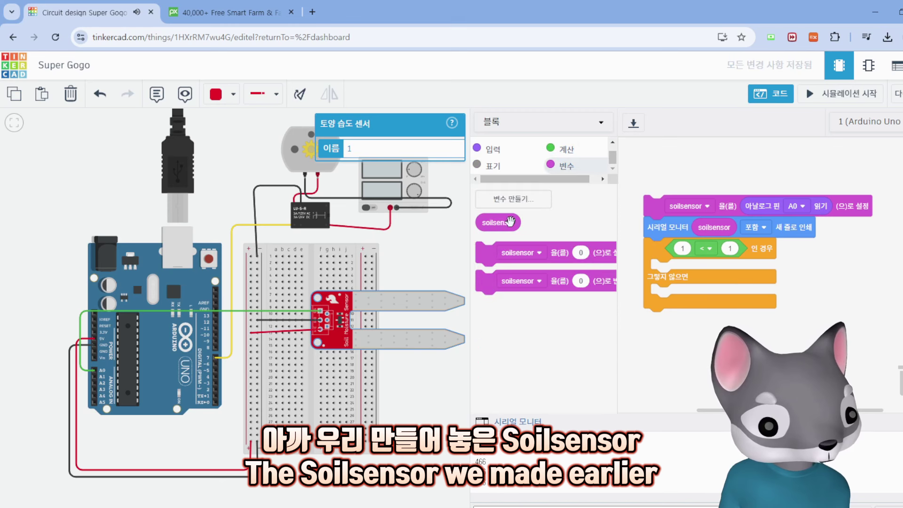
drag(501, 223, 713, 256)
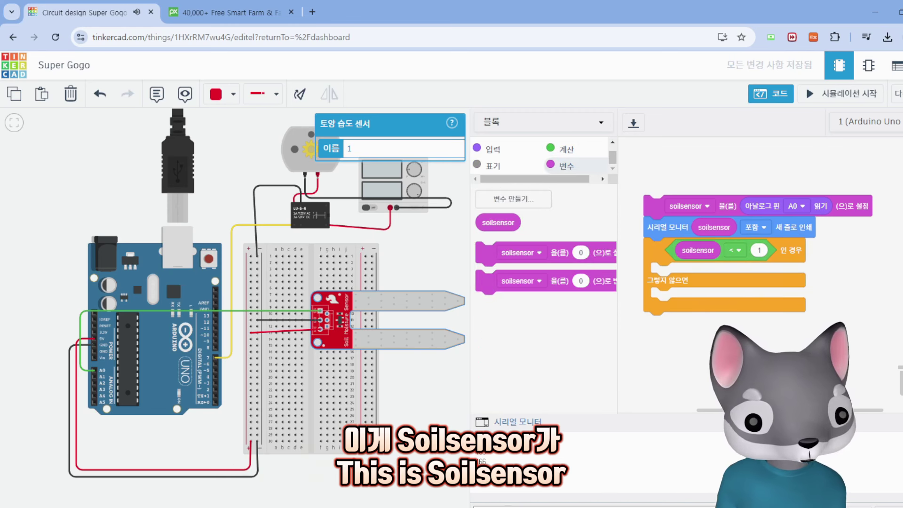
drag(802, 215, 727, 226)
mouse_move(739, 216)
mouse_down()
mouse_move(727, 226)
mouse_move(743, 229)
mouse_up()
key(Escape)
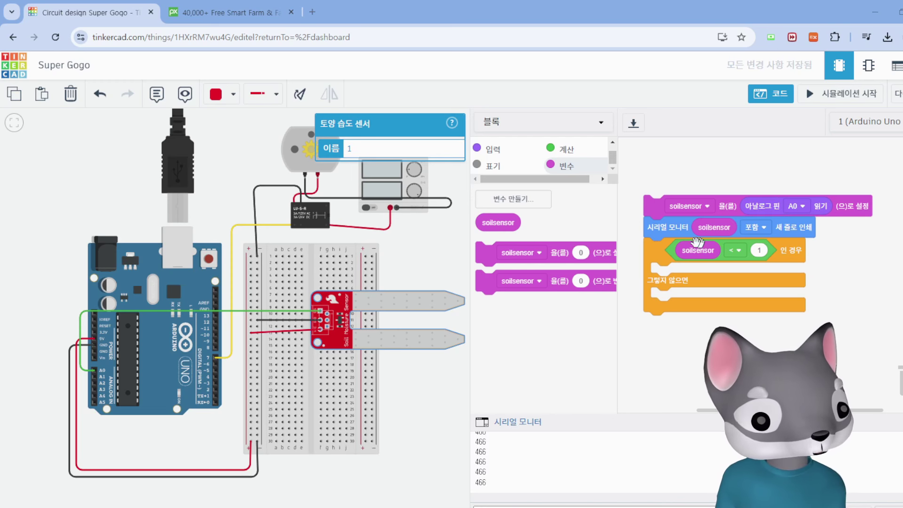
click(758, 249)
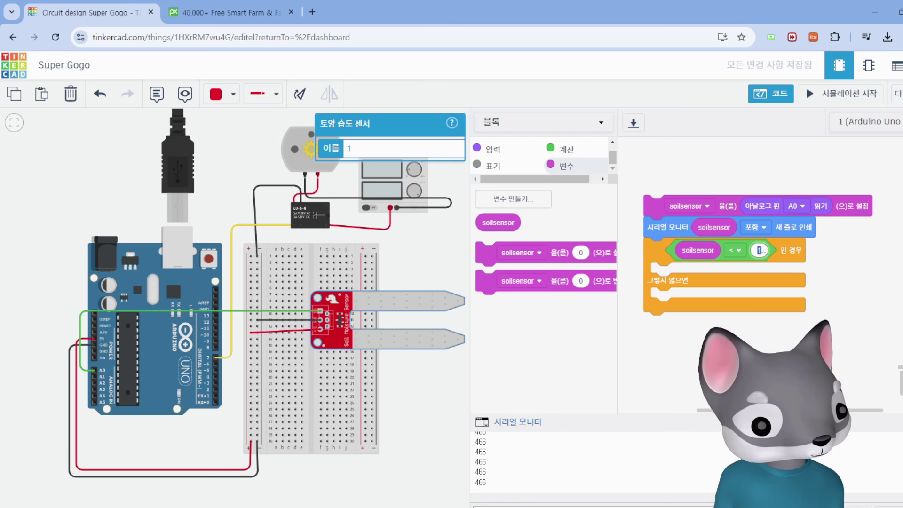
text(500)
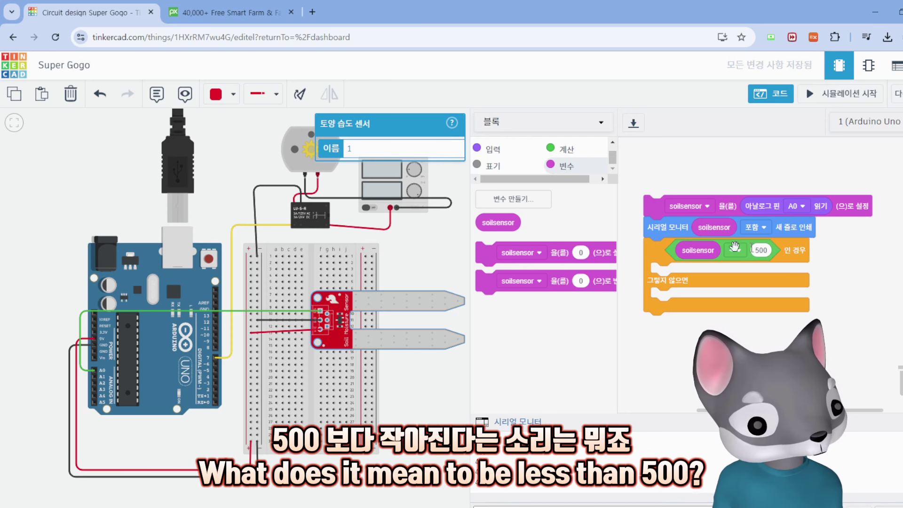
Run the simulation again and adjust the soil sensor's moisture level to check its readings against the 500 threshold.
click(849, 100)
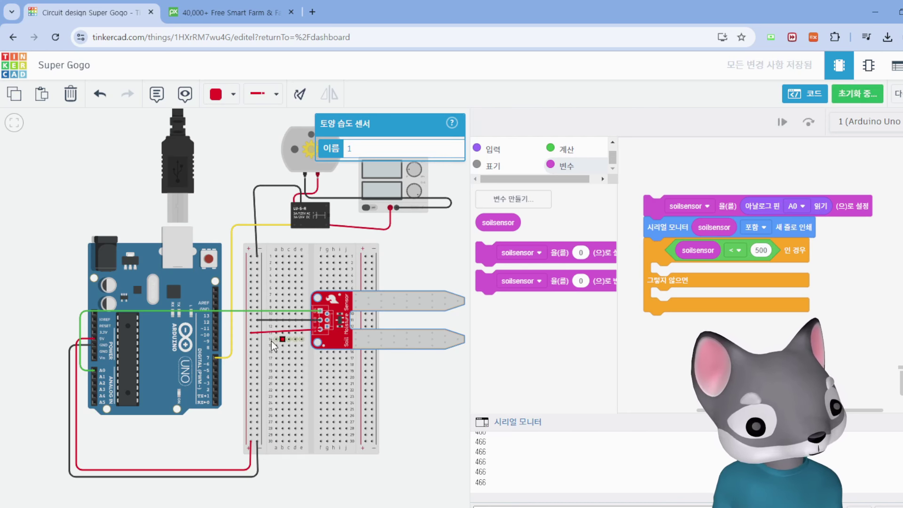
click(401, 341)
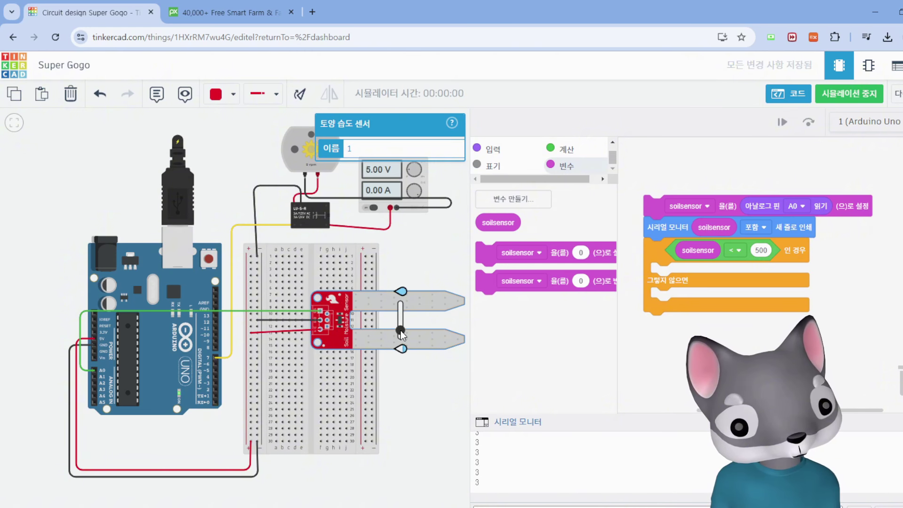
mouse_move(400, 331)
mouse_down()
mouse_move(403, 304)
mouse_move(402, 326)
mouse_up()
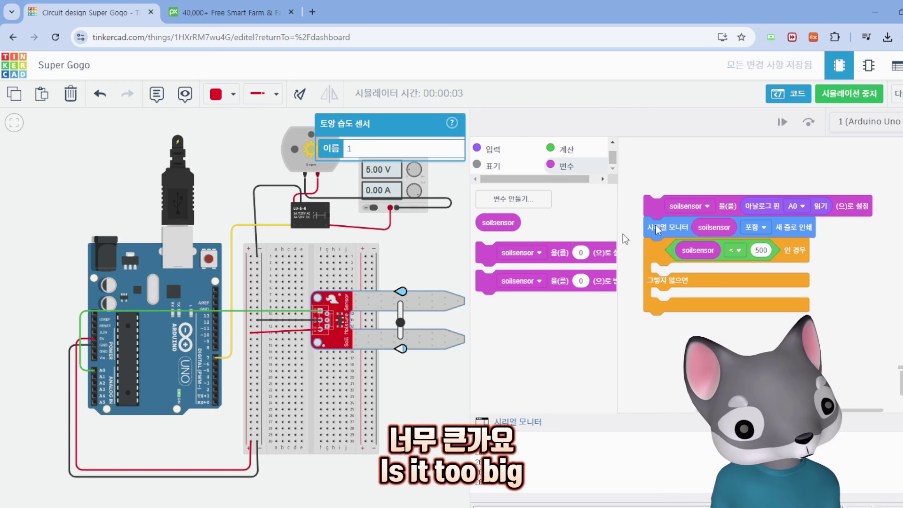
click(762, 250)
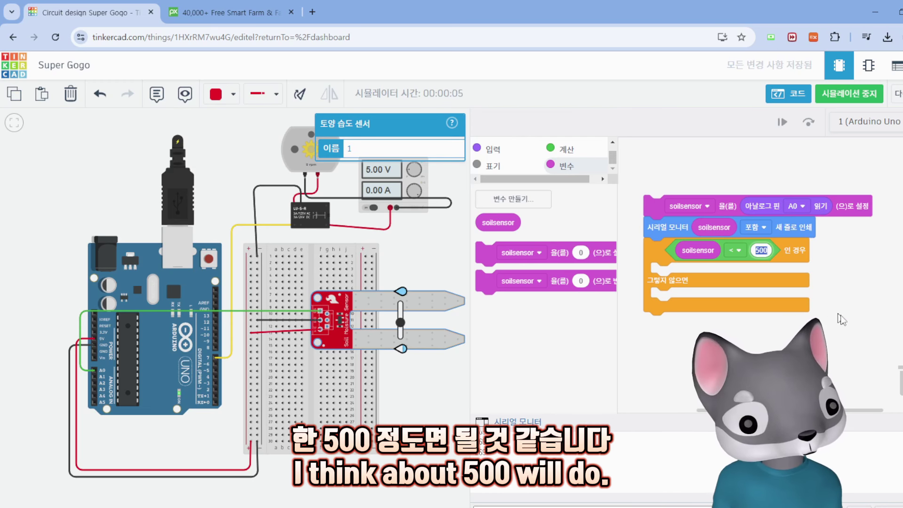
click(837, 313)
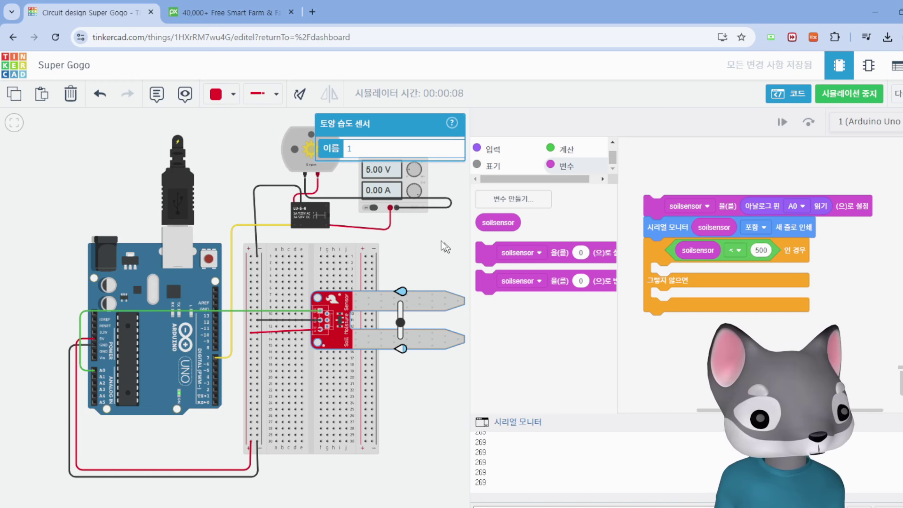
drag(254, 170, 205, 206)
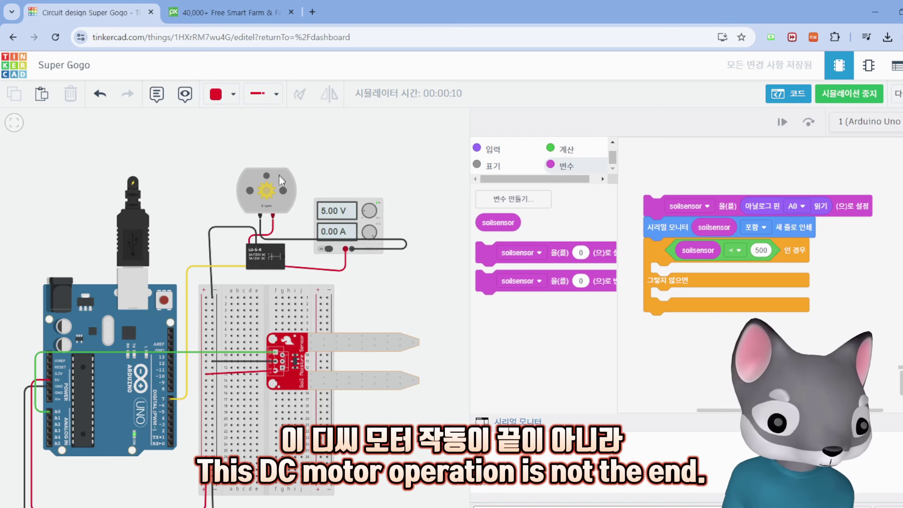
Inspect the DC motor in the running circuit and stop the simulation.
click(264, 199)
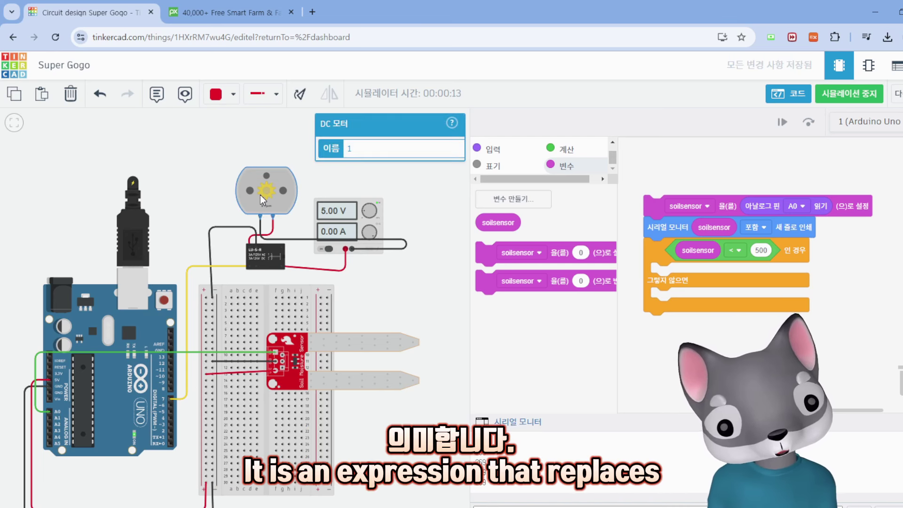
click(372, 277)
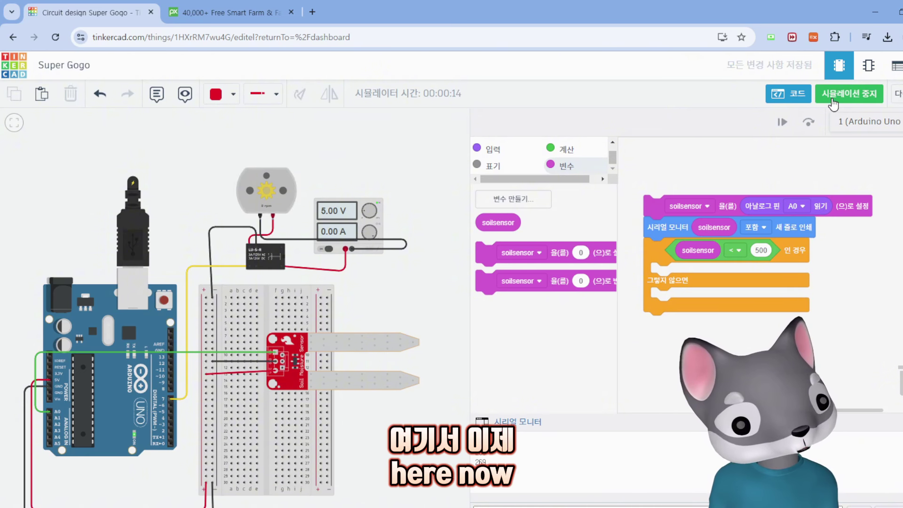
click(833, 100)
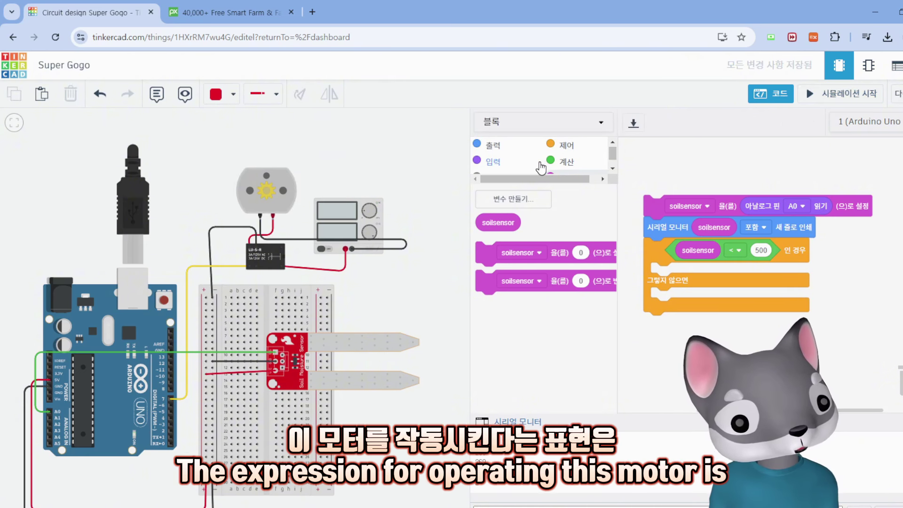
Add a digital set-pin output block inside the if branch that sets pin 7 to HIGH (높음).
click(479, 146)
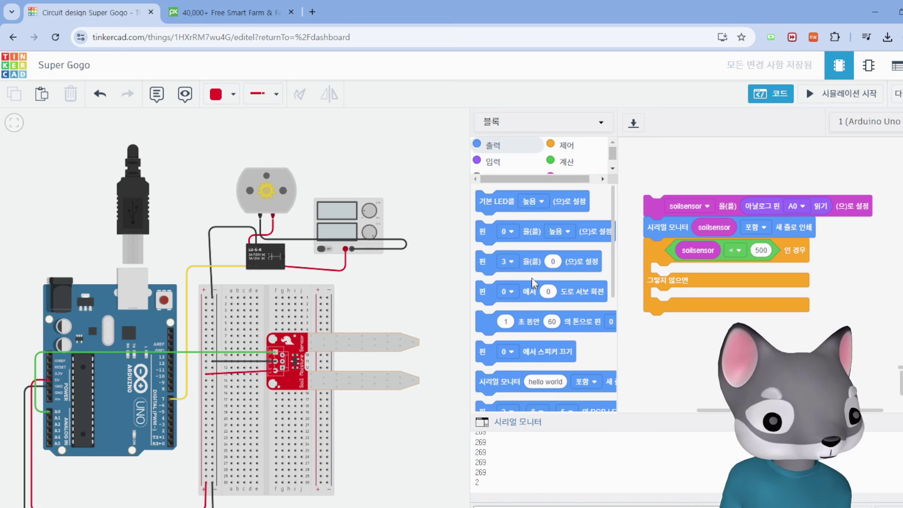
drag(539, 233, 715, 274)
click(682, 273)
click(685, 402)
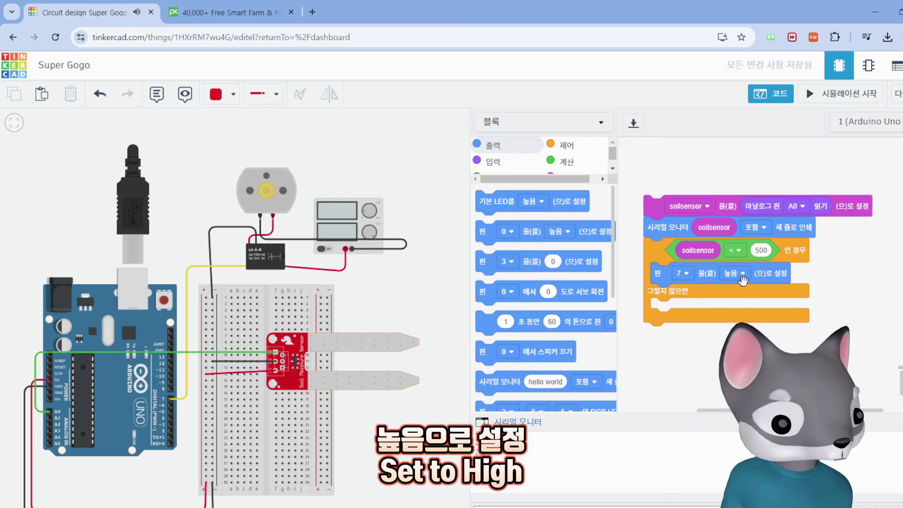
Duplicate the pin 7 block into the else branch and set its output to LOW (낮음).
right_click(763, 278)
click(782, 289)
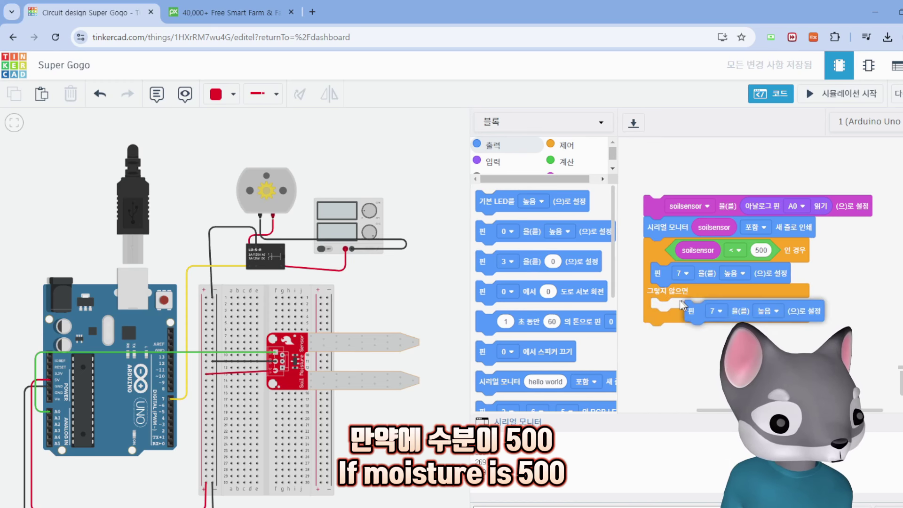
click(659, 299)
click(741, 309)
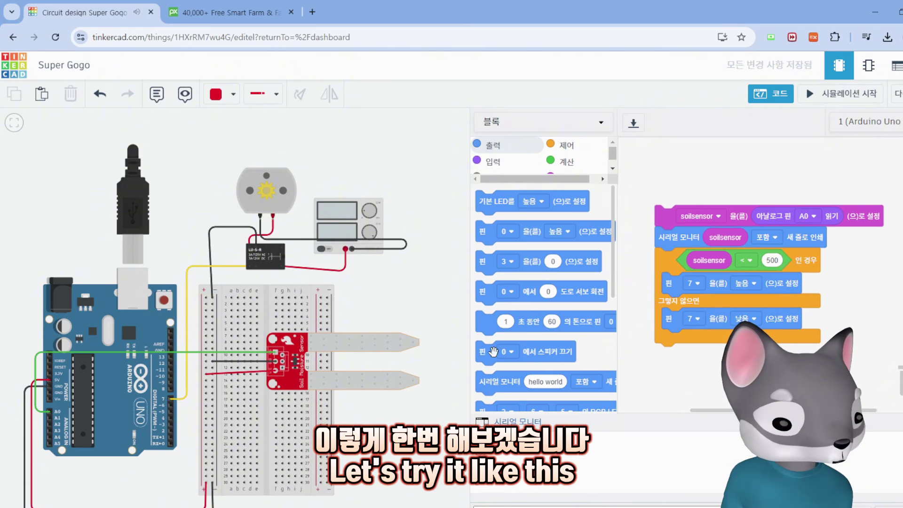
Run the simulation and raise the soil moisture sensor's level to its maximum to check the motor's response.
drag(447, 349, 465, 308)
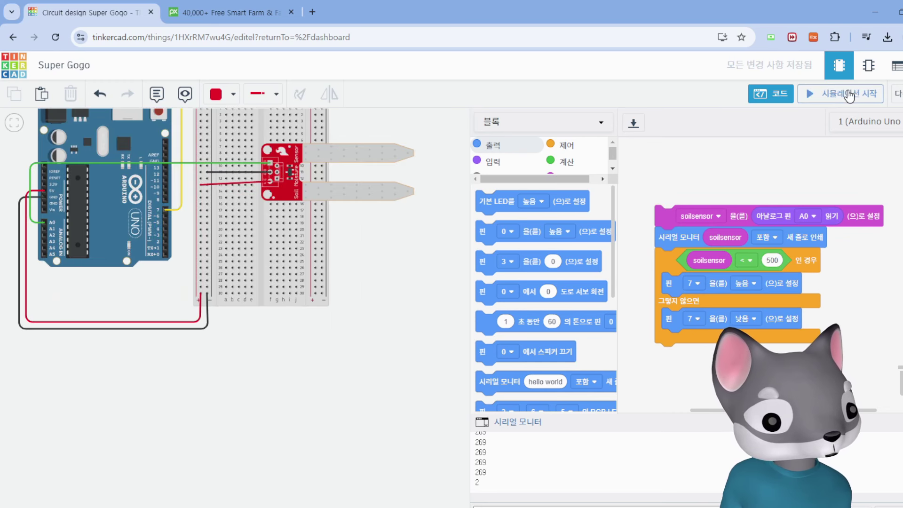
drag(362, 259, 442, 264)
click(847, 96)
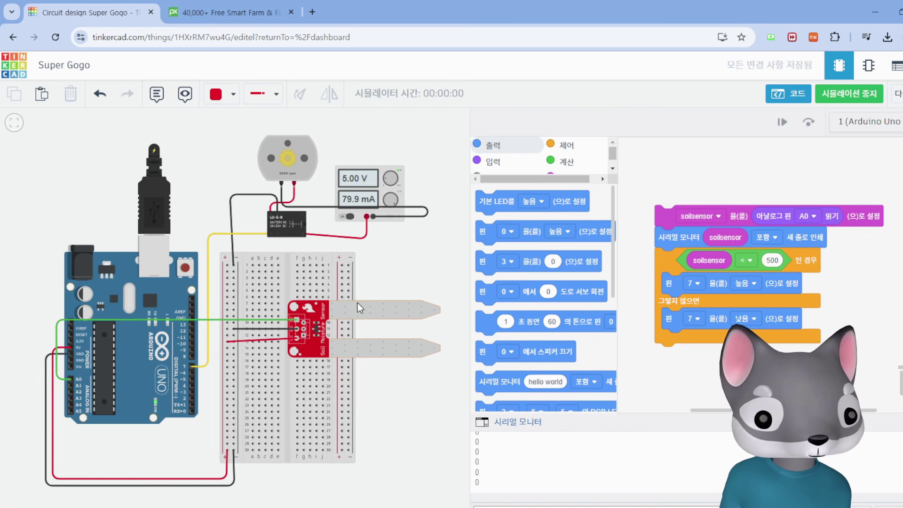
click(377, 323)
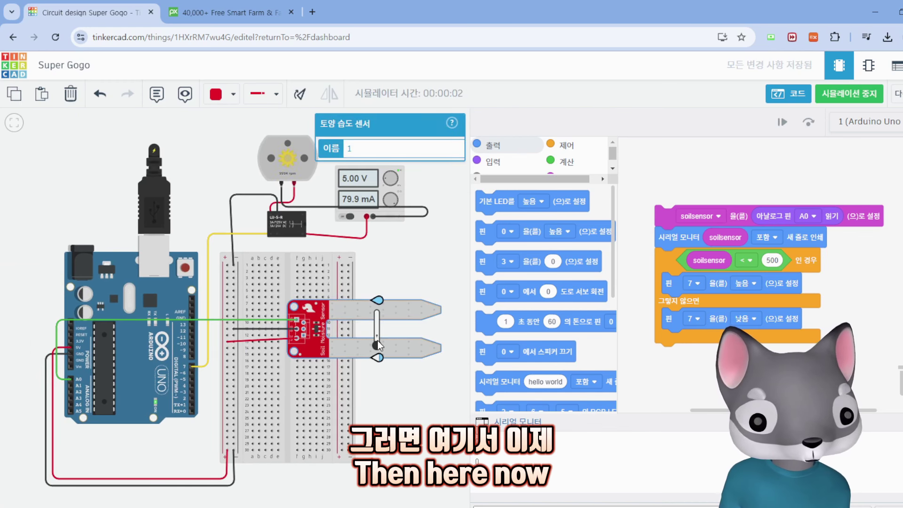
drag(377, 343, 377, 311)
drag(379, 256, 399, 335)
scroll(317, 303, up, 3)
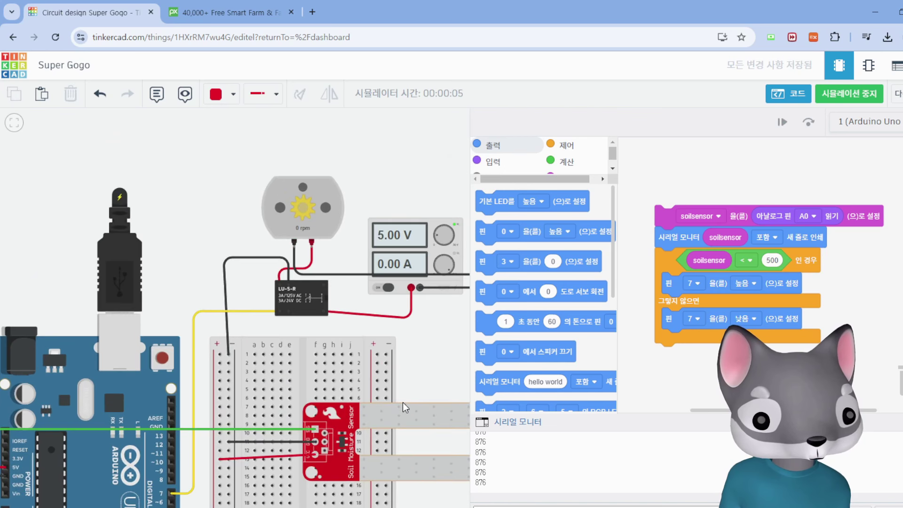
Lower the soil sensor's moisture level below the 500 threshold, check the DC motor's speed up close, and stop the simulation.
click(414, 409)
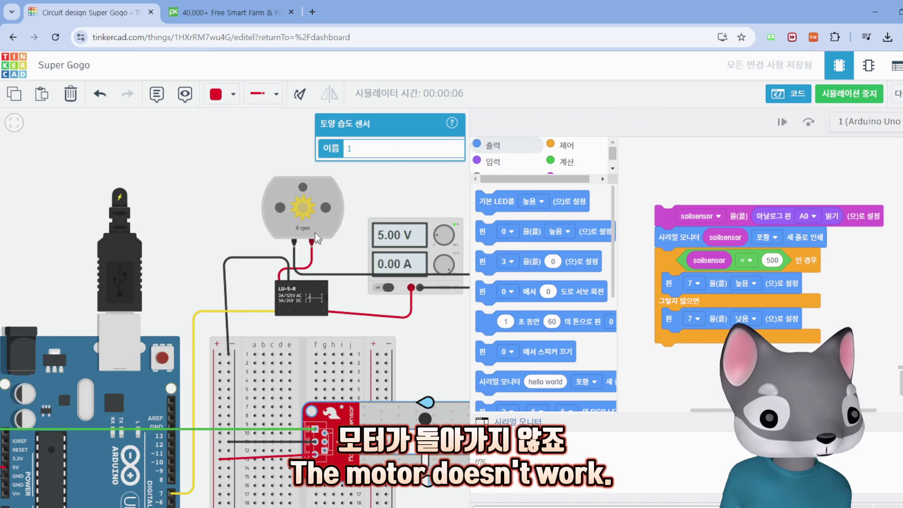
drag(425, 435, 425, 455)
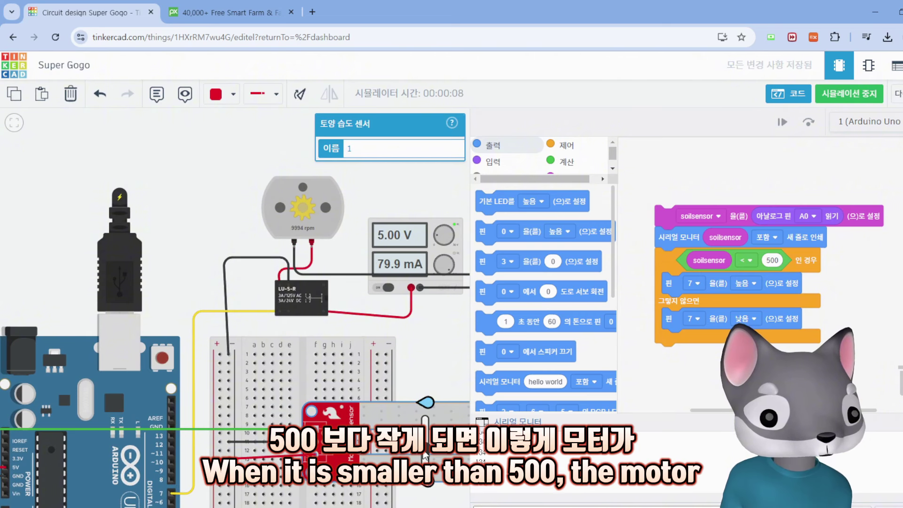
scroll(311, 234, up, 4)
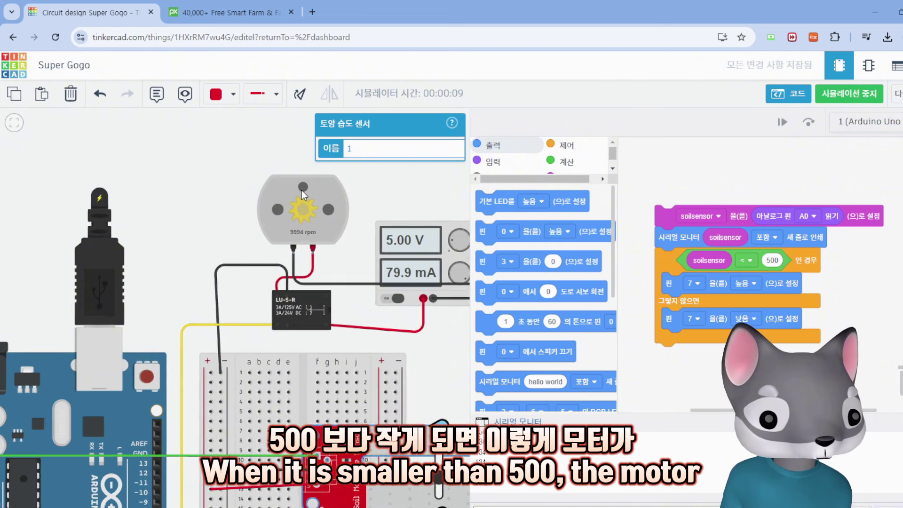
scroll(306, 269, down, 4)
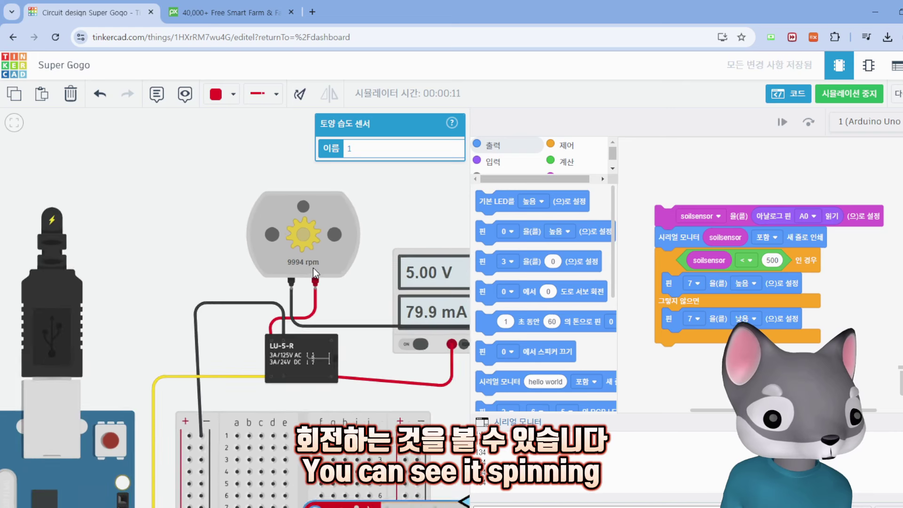
click(362, 371)
scroll(345, 365, down, 3)
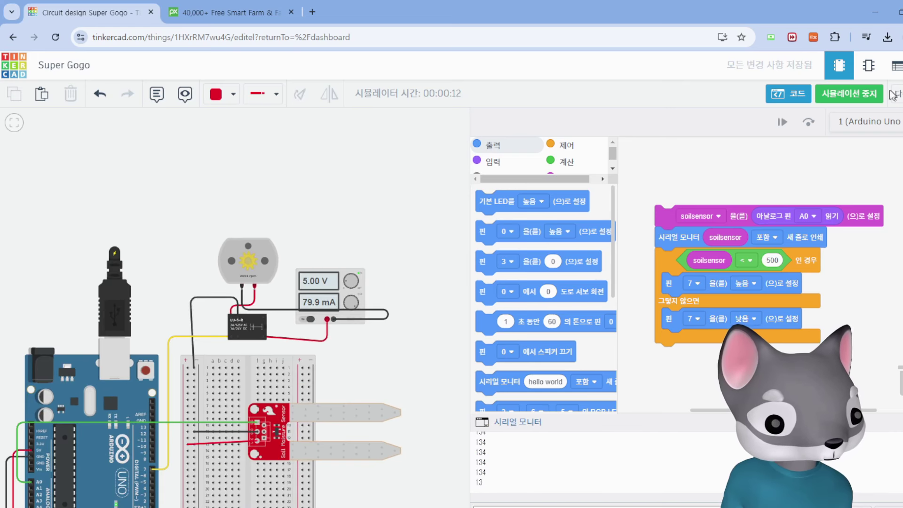
click(849, 94)
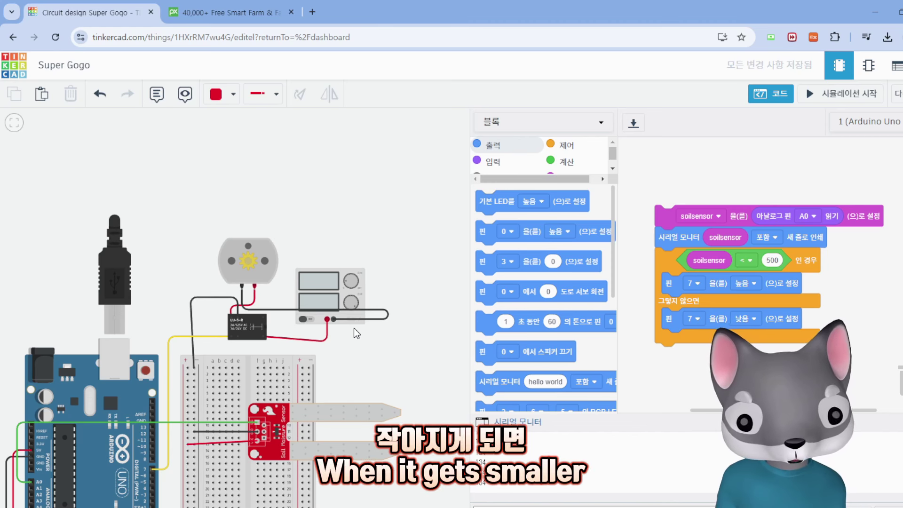
Switch to the PDF slides in the PDF reader, examine the 실제 제작 사례 slide on the automatic watering system, and return to Tinkercad.
drag(359, 377, 403, 353)
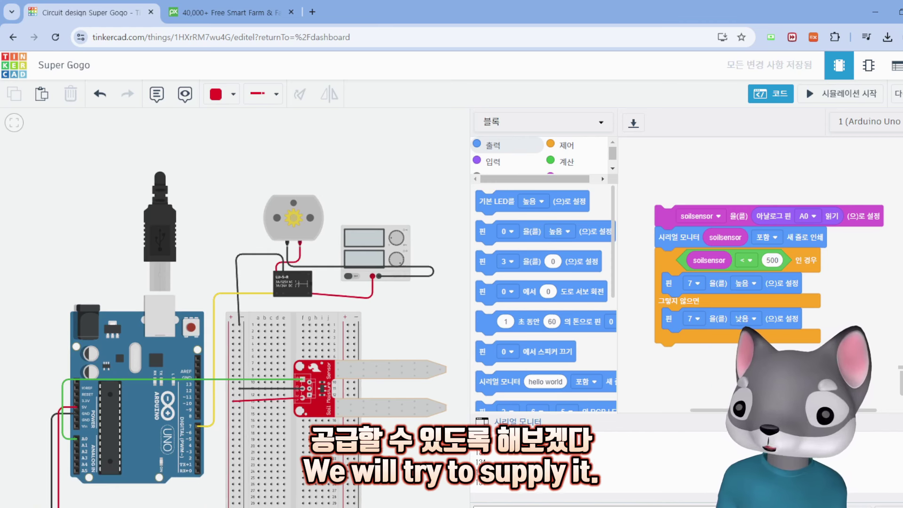
drag(0, 19, 247, 93)
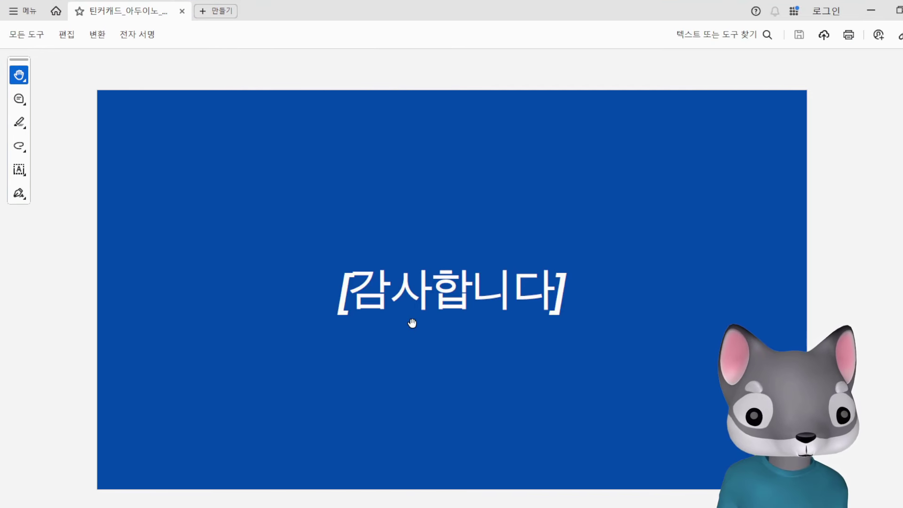
scroll(412, 323, up, 2)
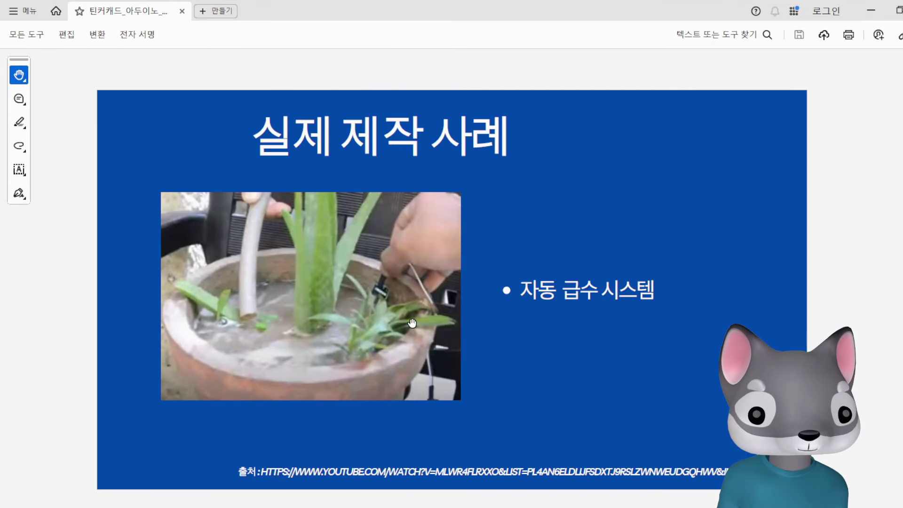
scroll(235, 231, up, 1)
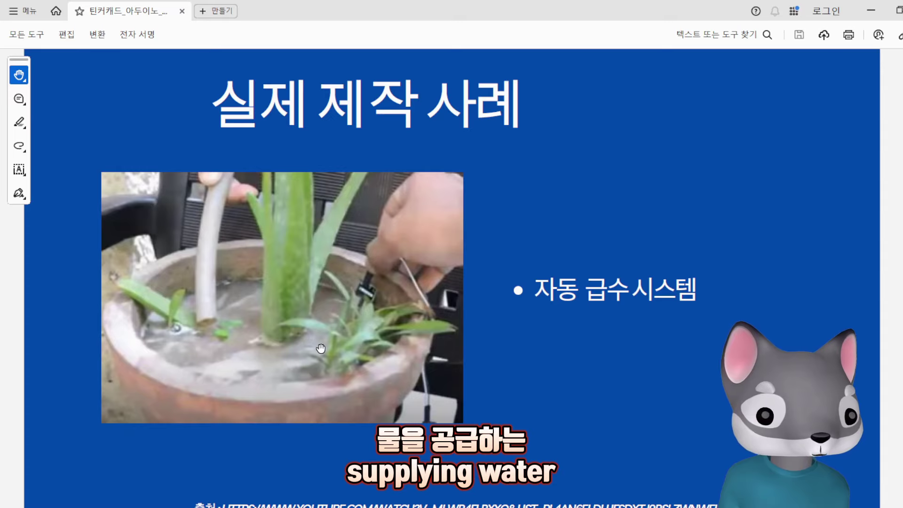
scroll(319, 346, down, 2)
scroll(320, 349, up, 1)
scroll(319, 344, down, 1)
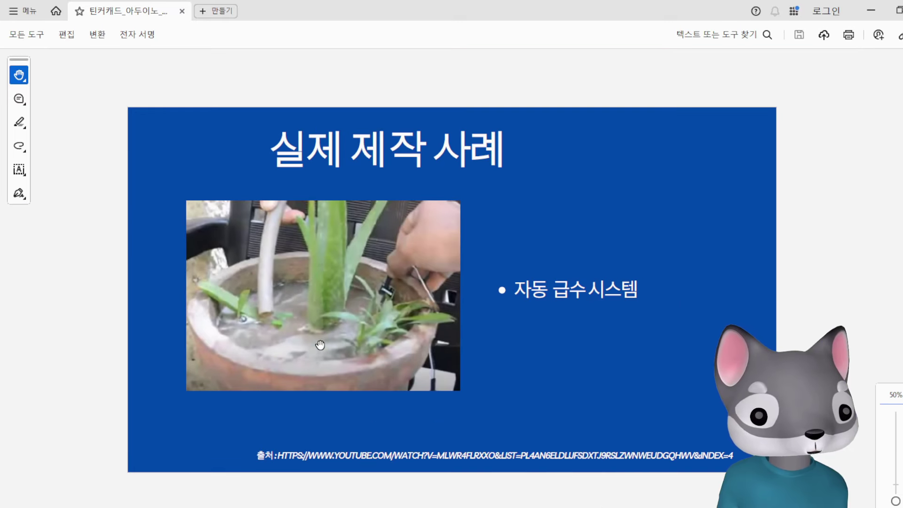
drag(427, 10, 328, 77)
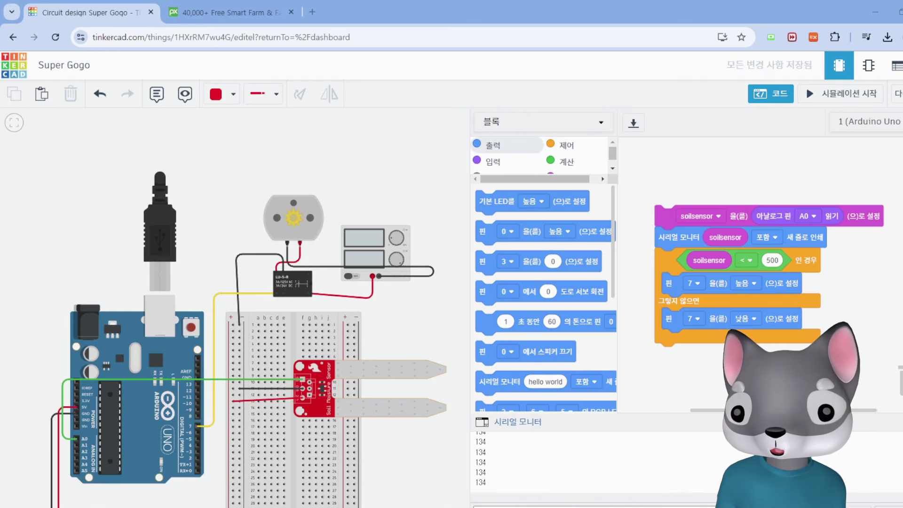